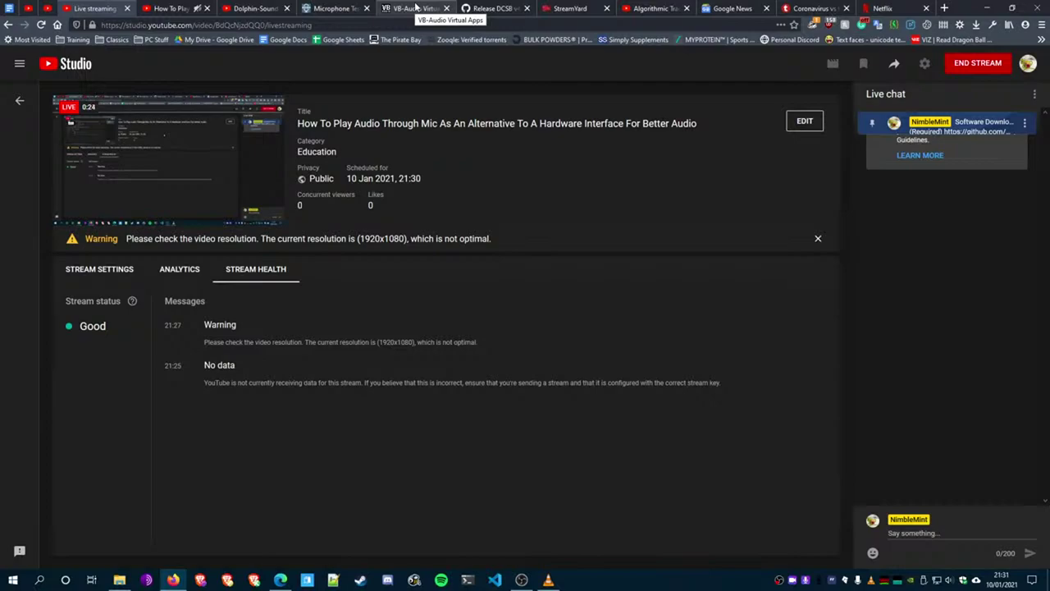
# - Switch from YouTube Studio to the VB-CABLE Virtual Audio Device download page
pyautogui.click(415, 7)
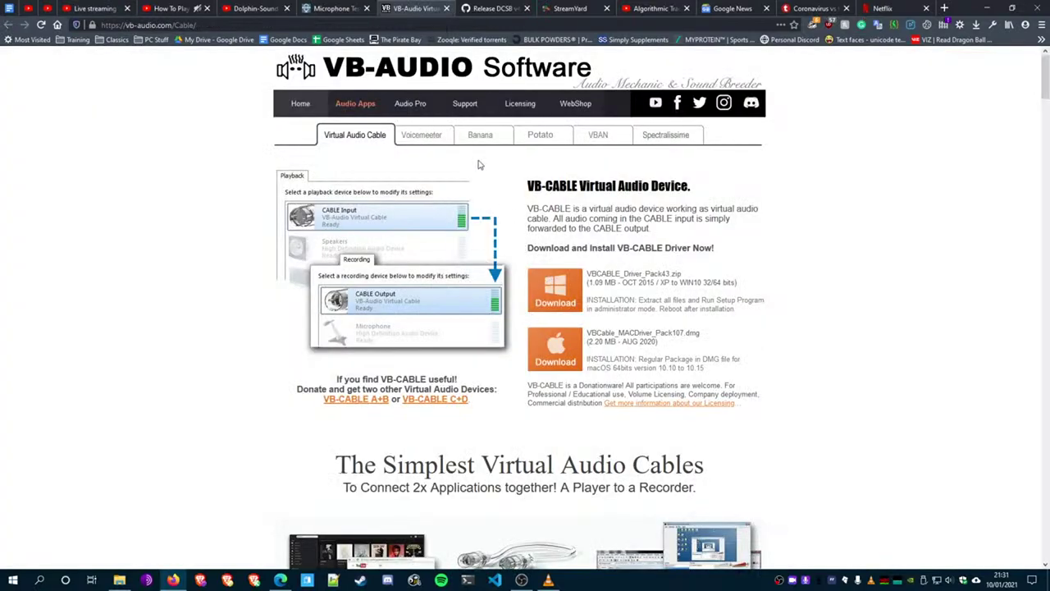
# - Cancel the Windows VB-CABLE driver download and bring up the Downloads folder in File Explorer
pyautogui.click(558, 299)
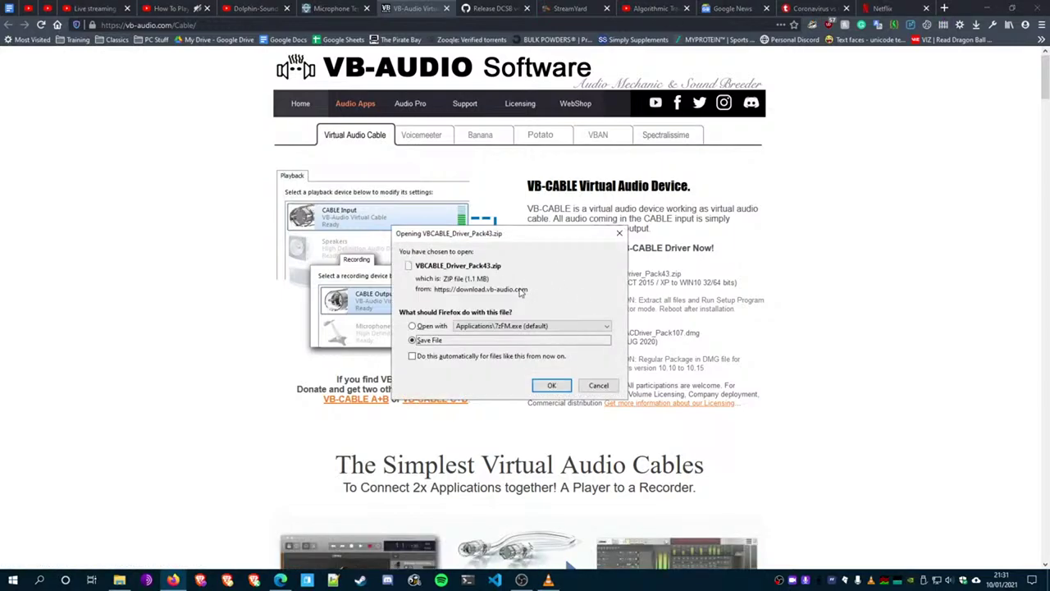
pyautogui.click(596, 385)
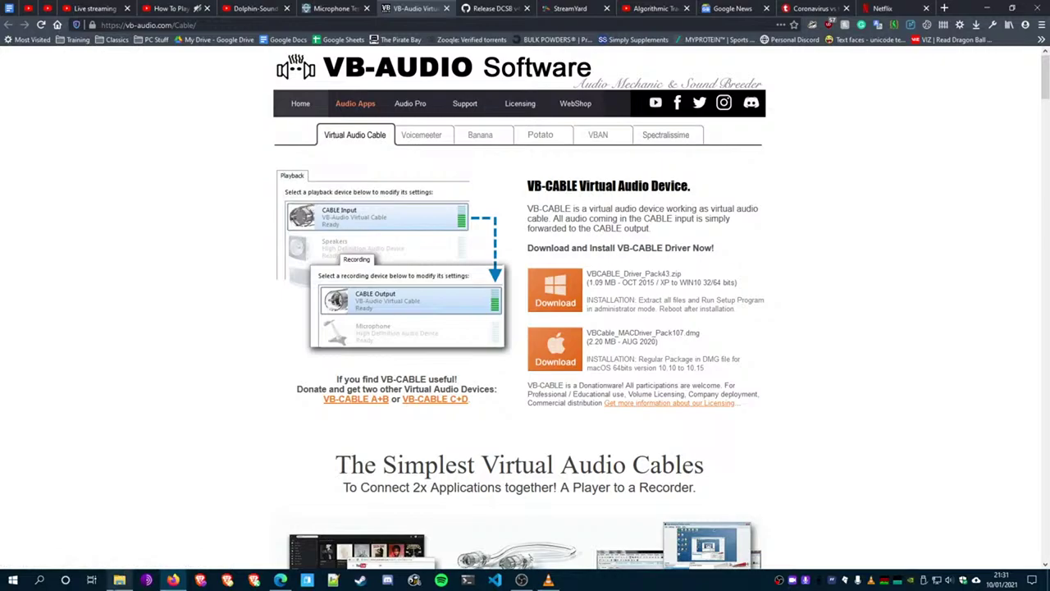
pyautogui.moveTo(119, 580)
pyautogui.click(128, 533)
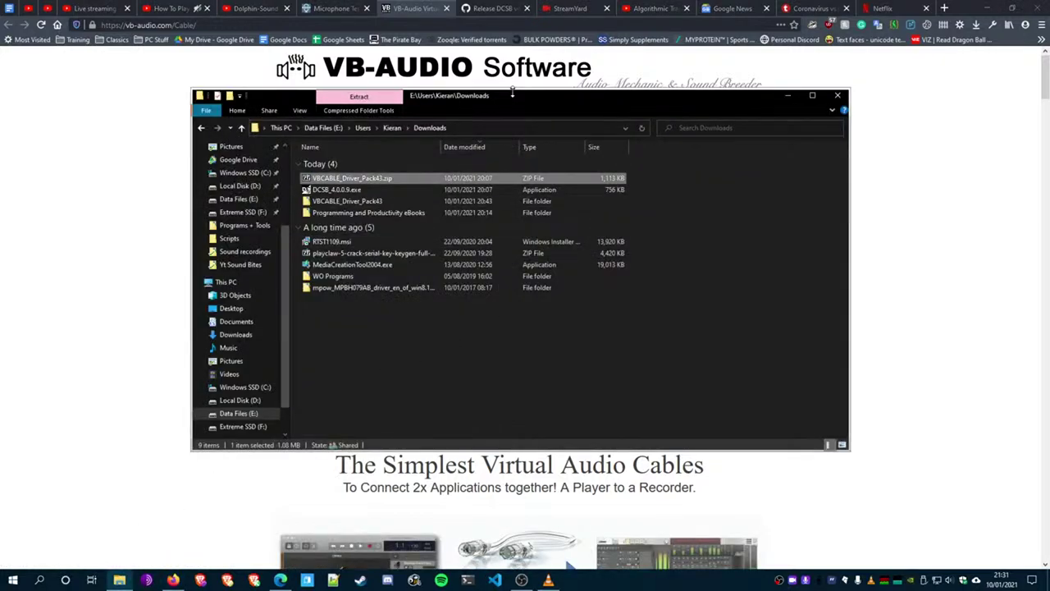
pyautogui.moveTo(523, 103); pyautogui.dragTo(580, 123)
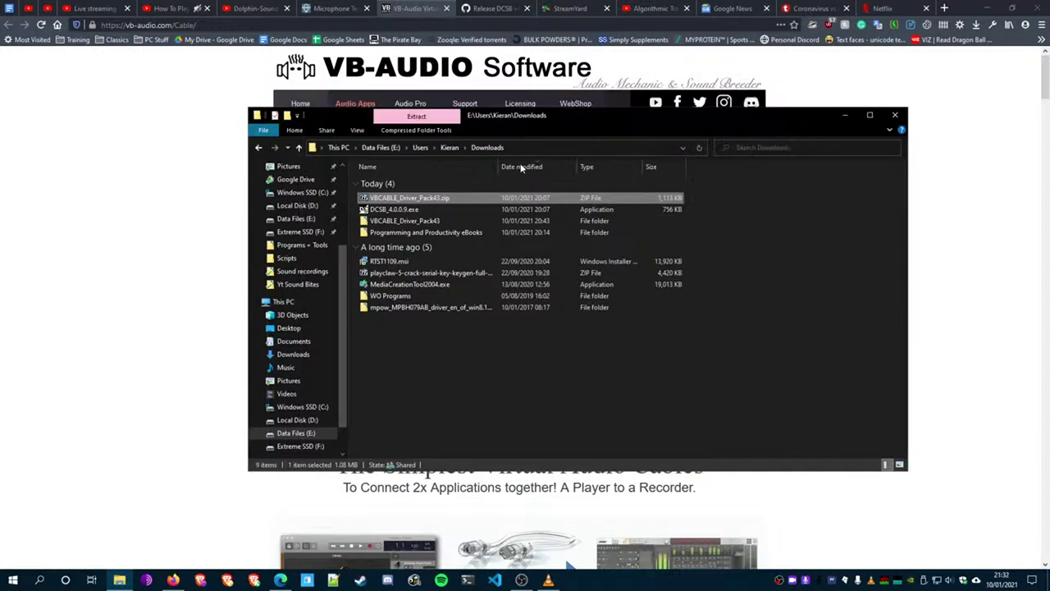
pyautogui.click(422, 201)
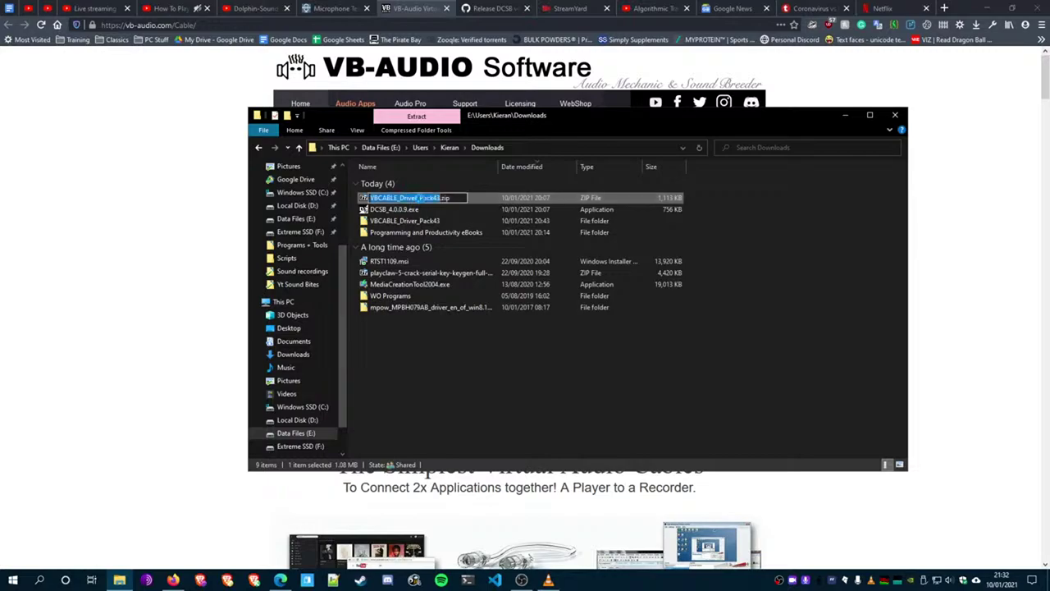
pyautogui.press('Escape')
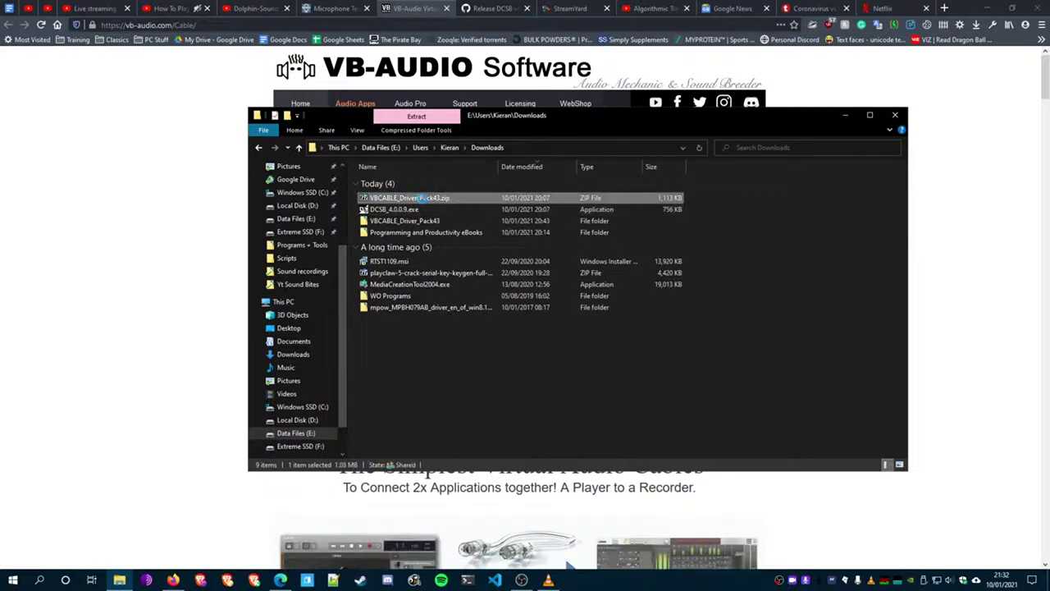
pyautogui.doubleClick(421, 198)
pyautogui.doubleClick(472, 189)
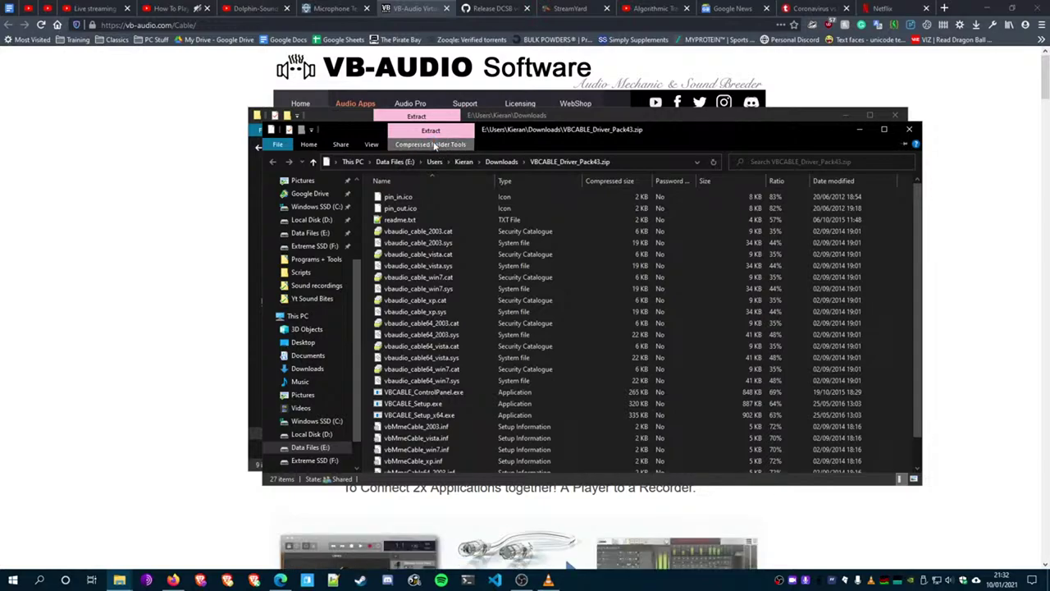
pyautogui.click(436, 145)
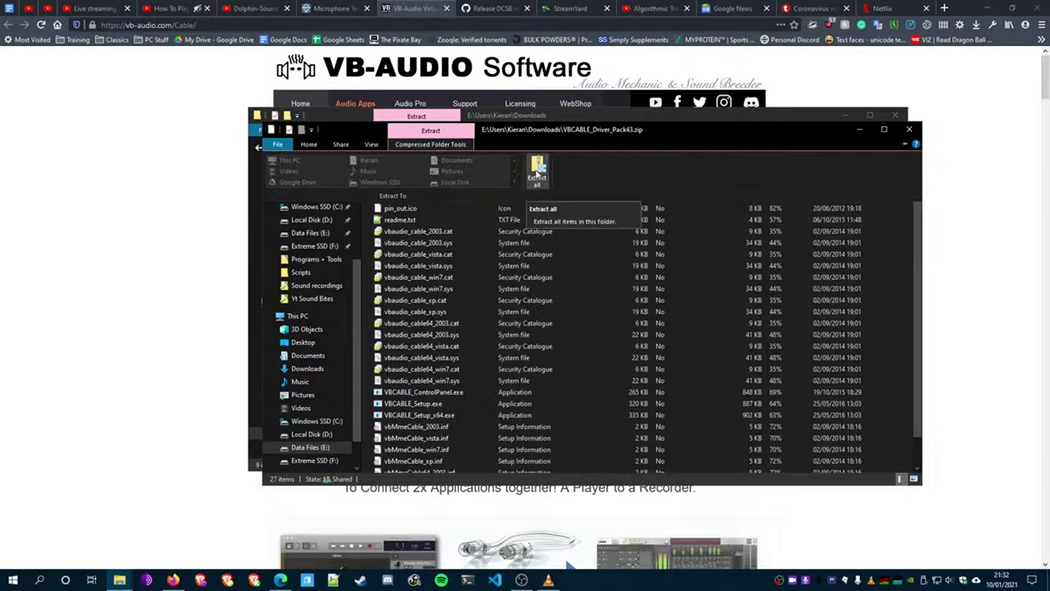
pyautogui.click(537, 176)
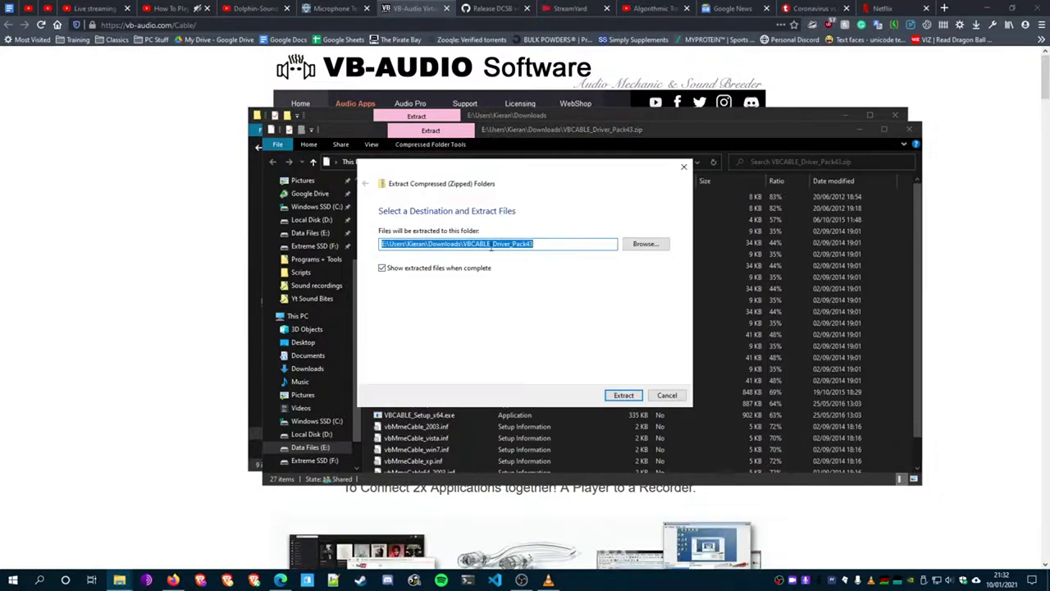
pyautogui.click(672, 394)
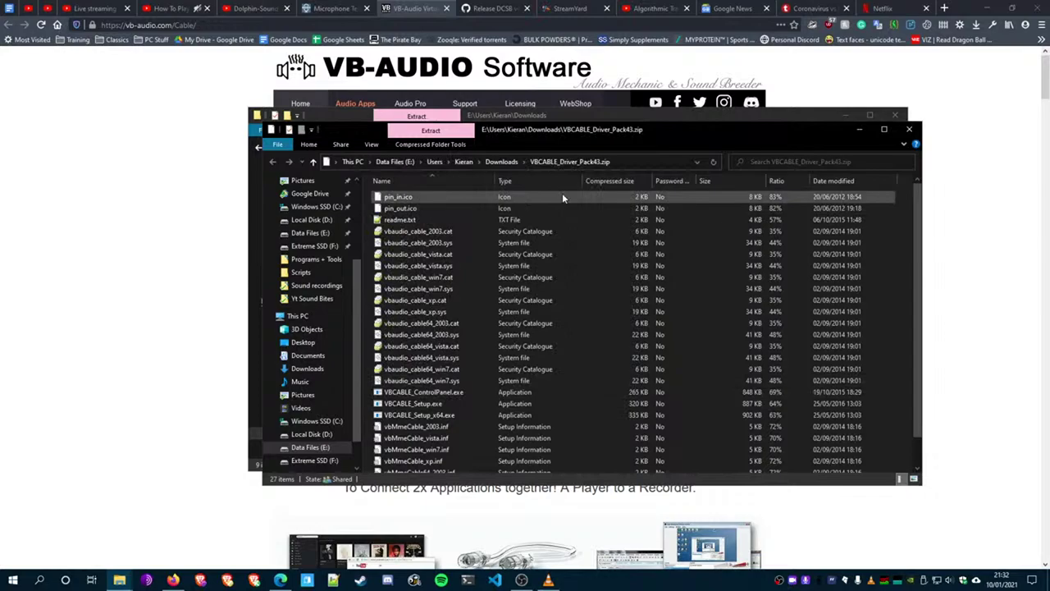
pyautogui.click(907, 130)
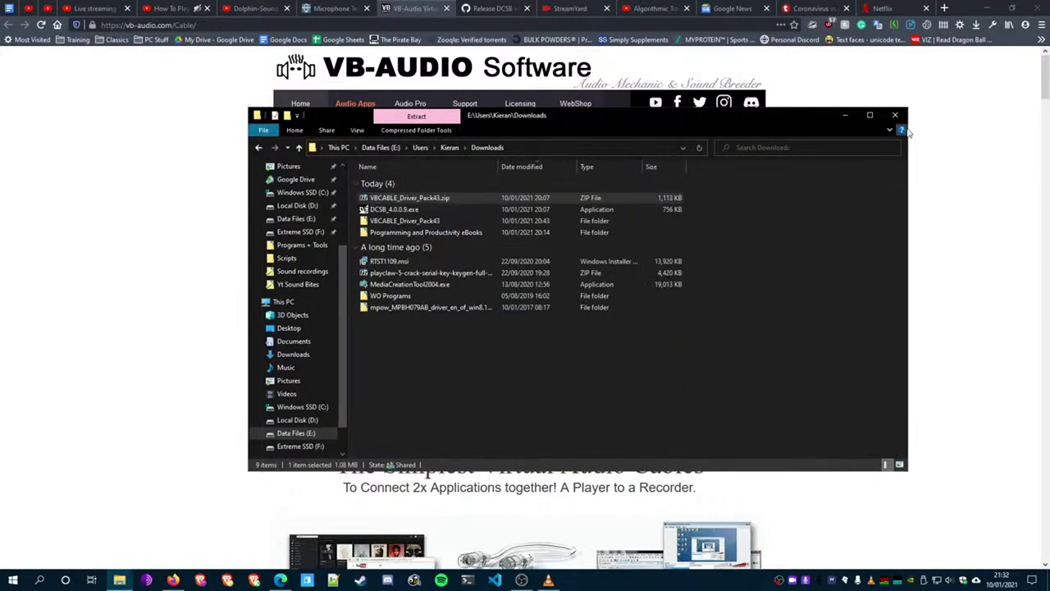
# - Open the VBCABLE_Driver_Pack43 folder and bring up the context menu for VBCABLE_Setup_x64.exe
pyautogui.click(403, 223)
pyautogui.doubleClick(402, 222)
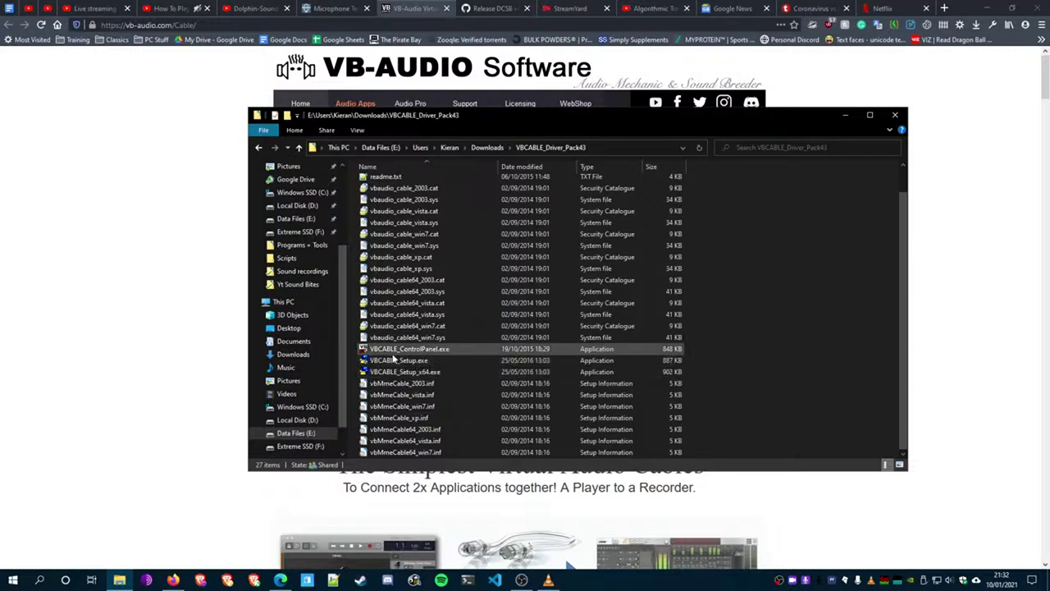
pyautogui.click(412, 377)
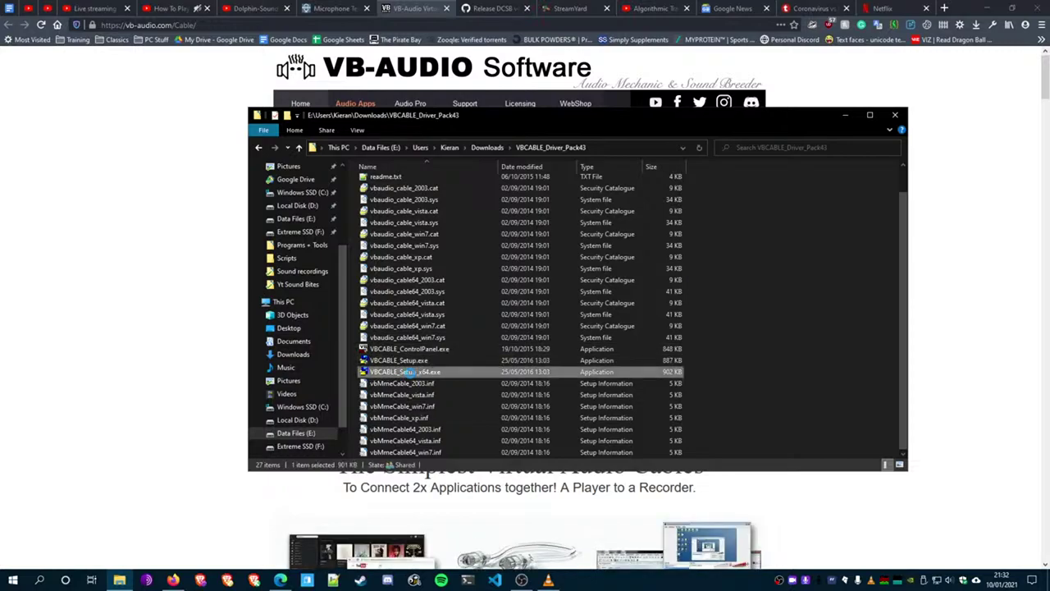
pyautogui.click(615, 136)
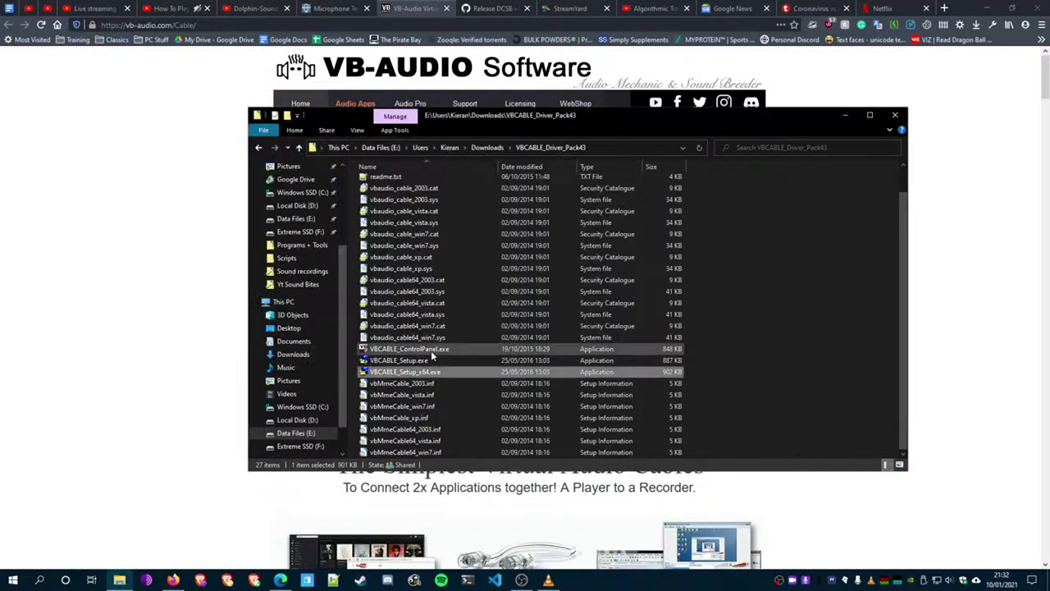
pyautogui.rightClick(411, 374)
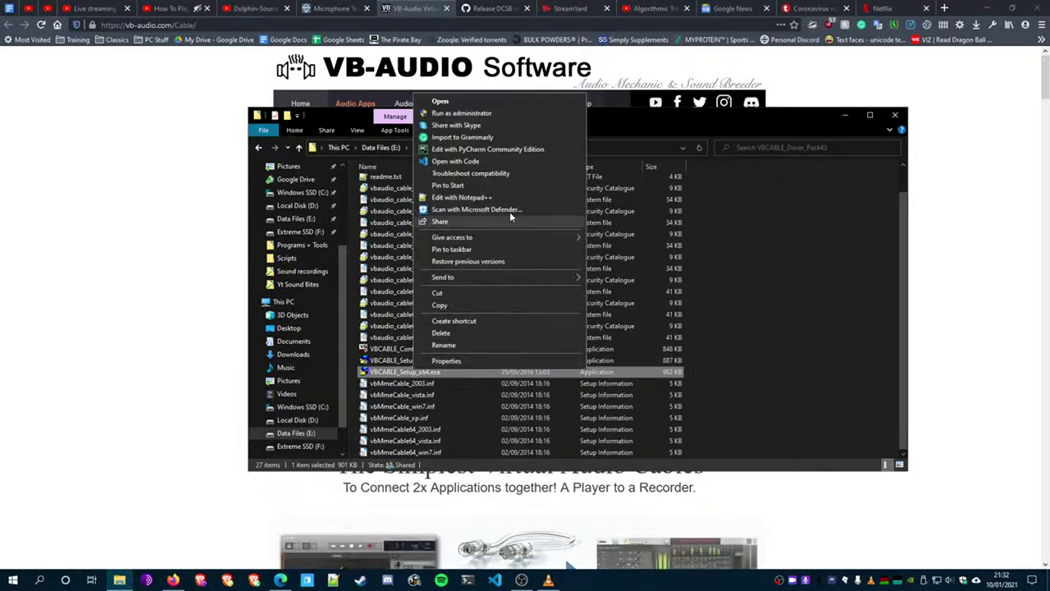
# - Run VBCABLE_Setup_x64.exe as administrator, then close the installer since the cable is already installed
pyautogui.click(482, 116)
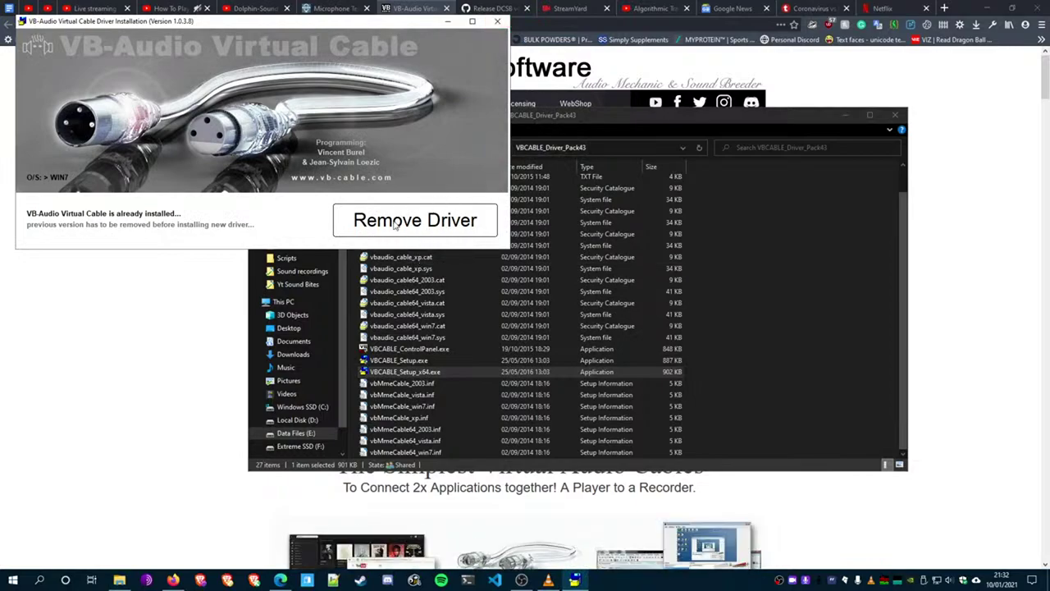
pyautogui.click(502, 22)
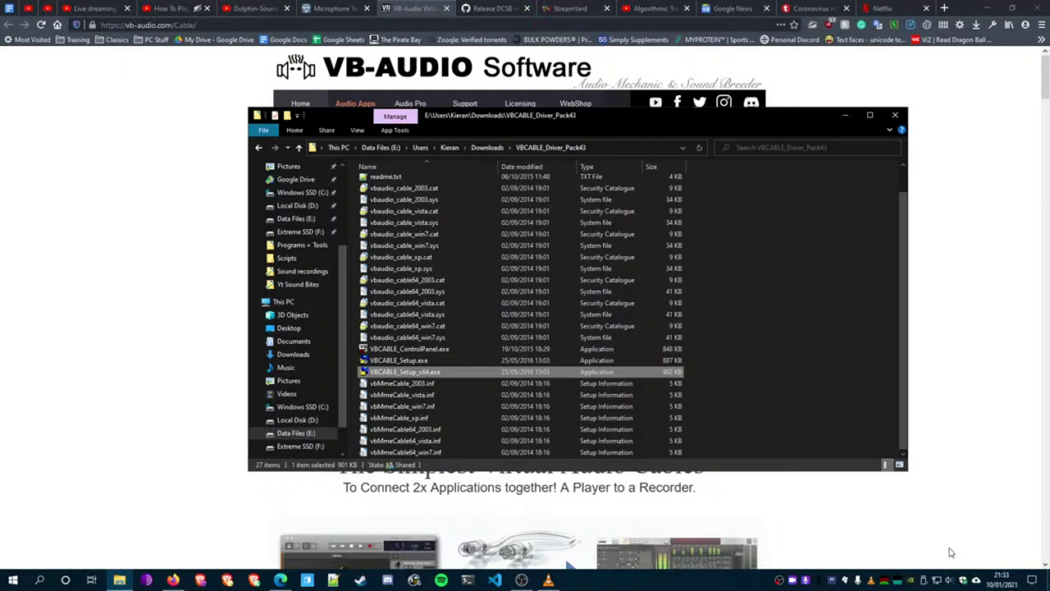
# - Dismiss the volume tray options and search the Start menu for 'control panel'
pyautogui.rightClick(948, 581)
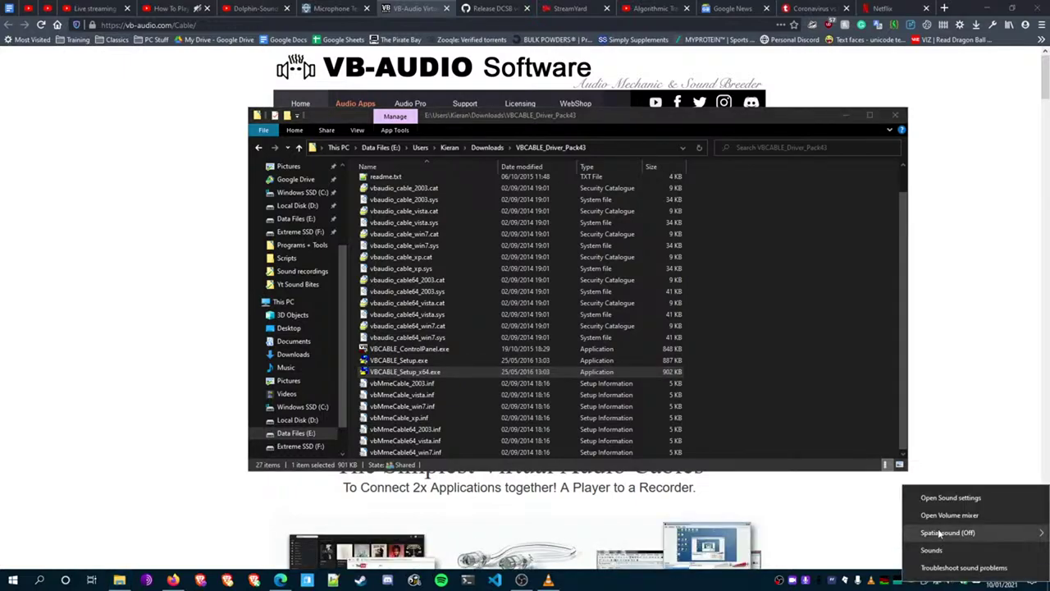
pyautogui.click(837, 517)
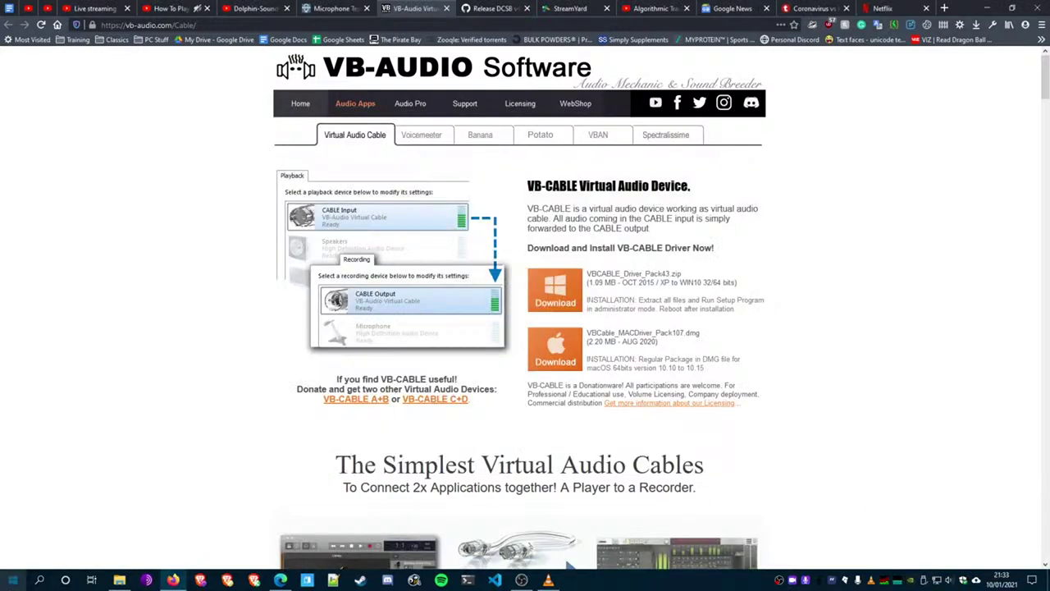
pyautogui.click(10, 581)
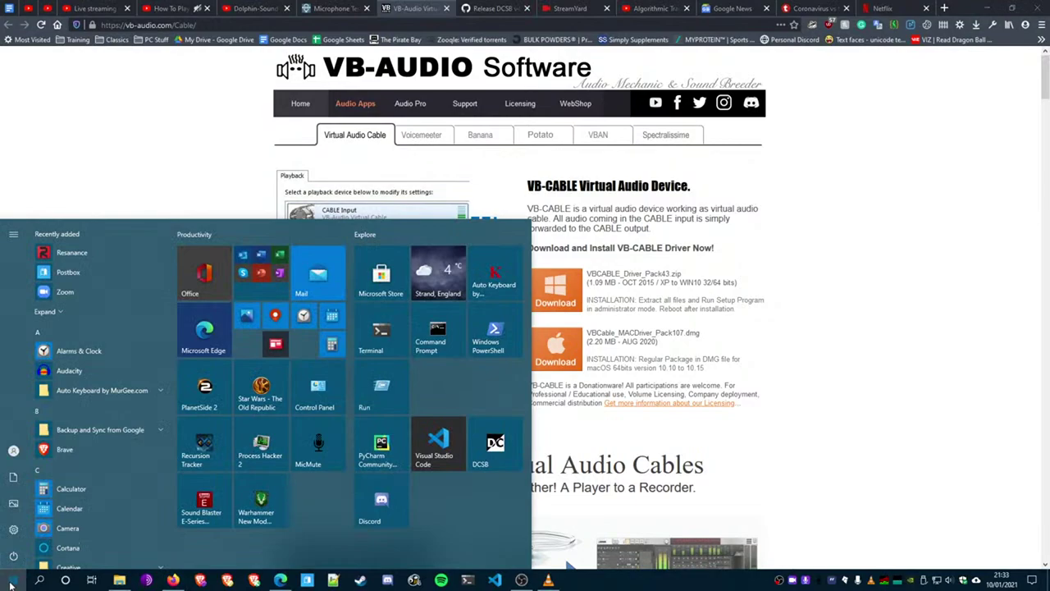
pyautogui.write('con')
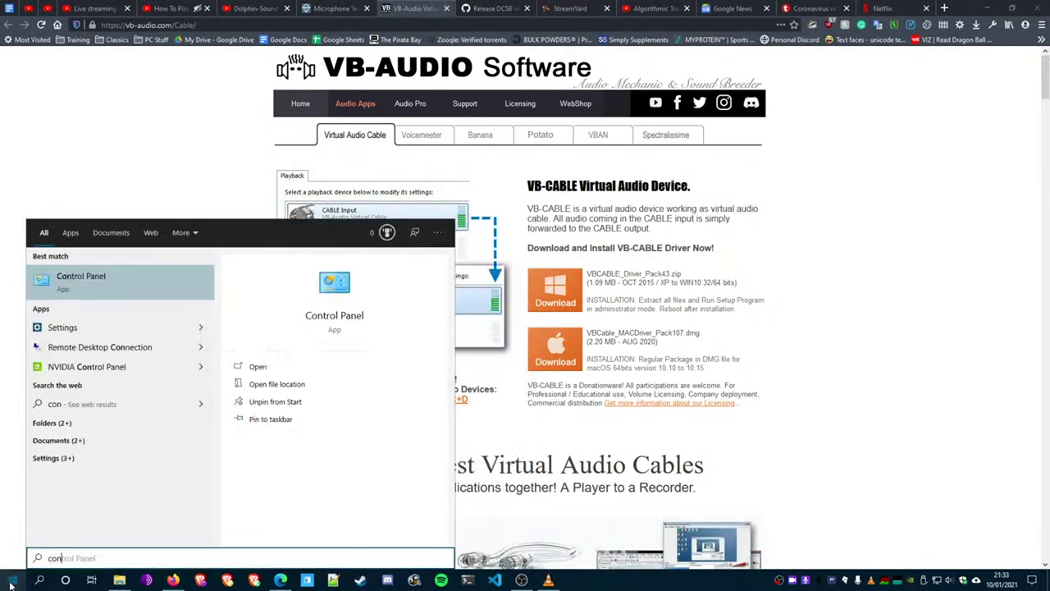
pyautogui.write('trol p')
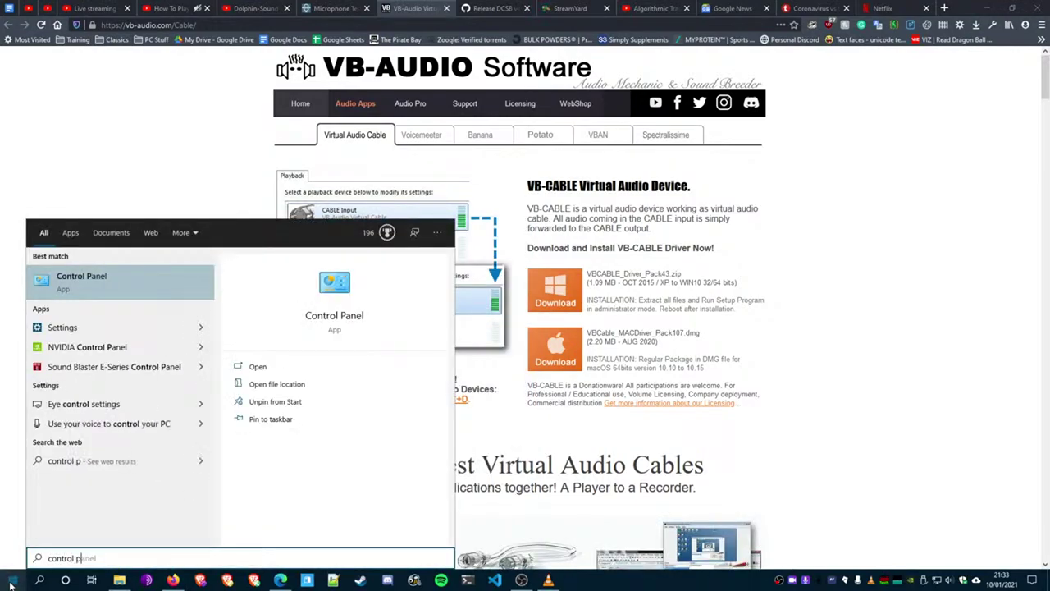
pyautogui.write('anel')
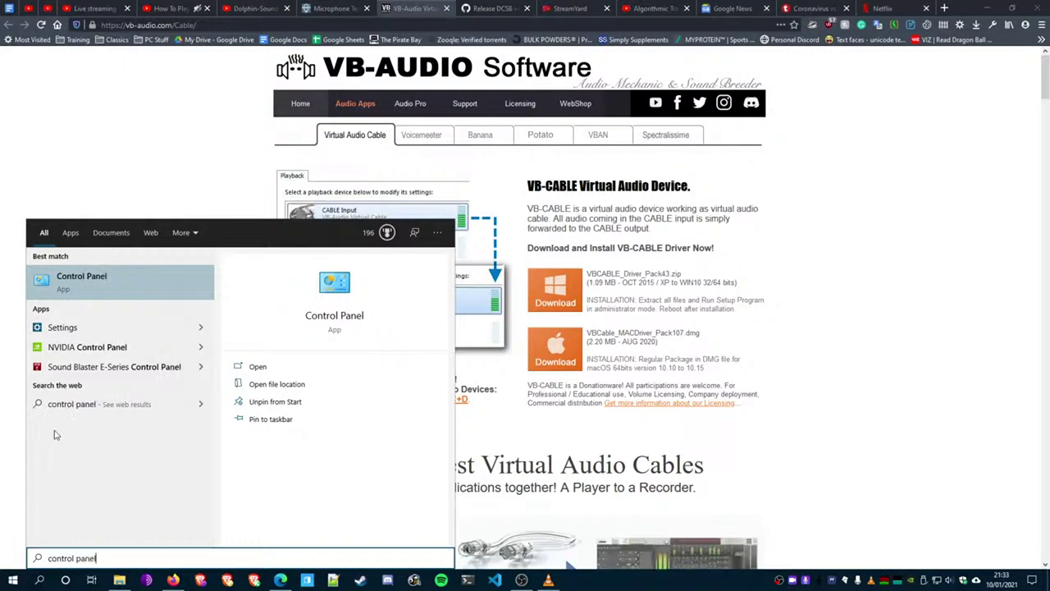
# - Open the Sound devices window via Control Panel's Hardware and Sound and center it
pyautogui.click(105, 289)
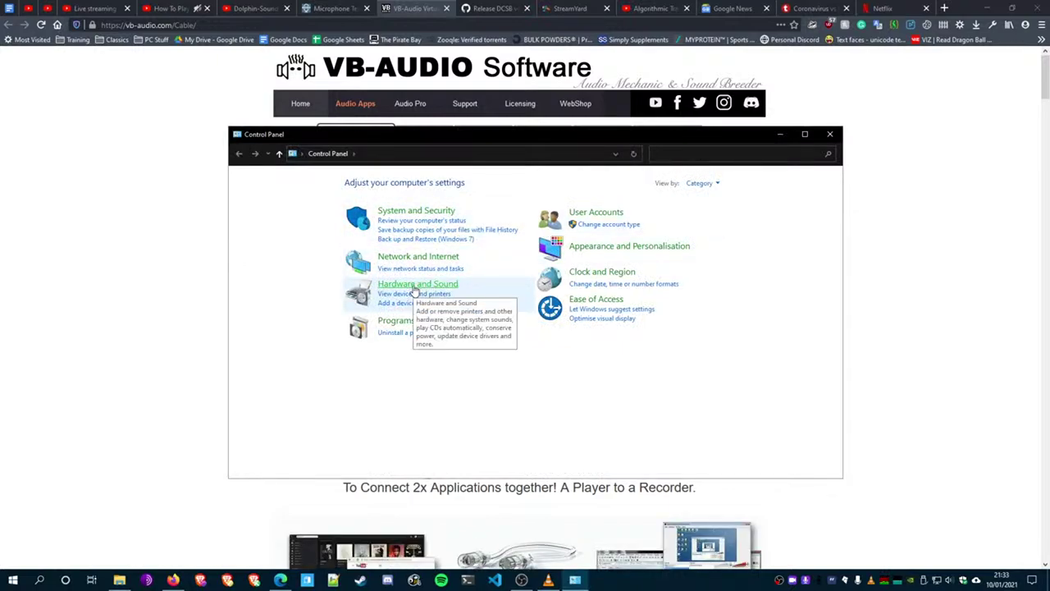
pyautogui.click(413, 287)
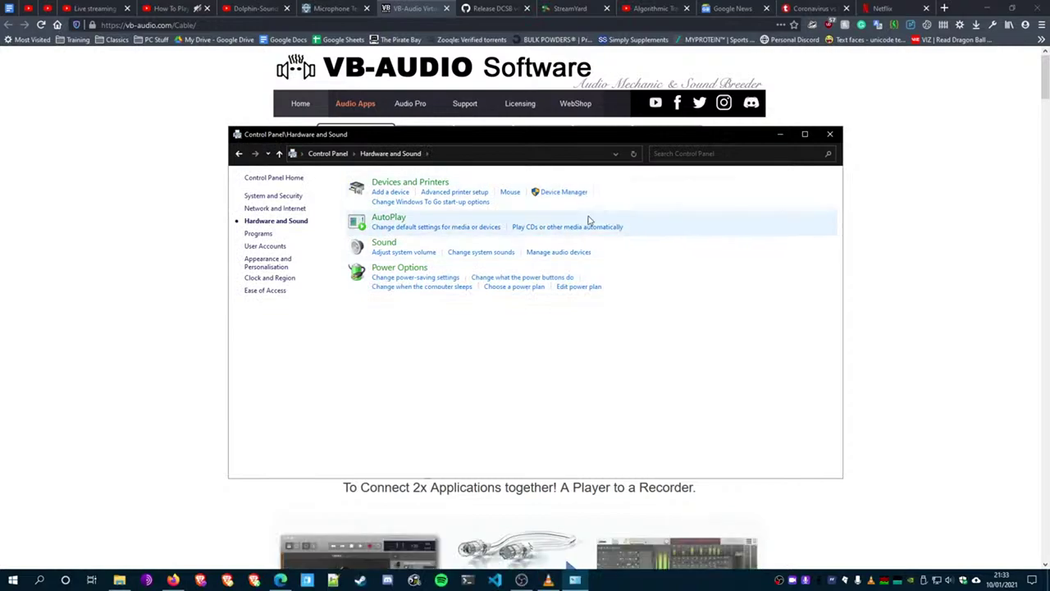
pyautogui.click(552, 254)
pyautogui.moveTo(147, 45); pyautogui.dragTo(532, 243)
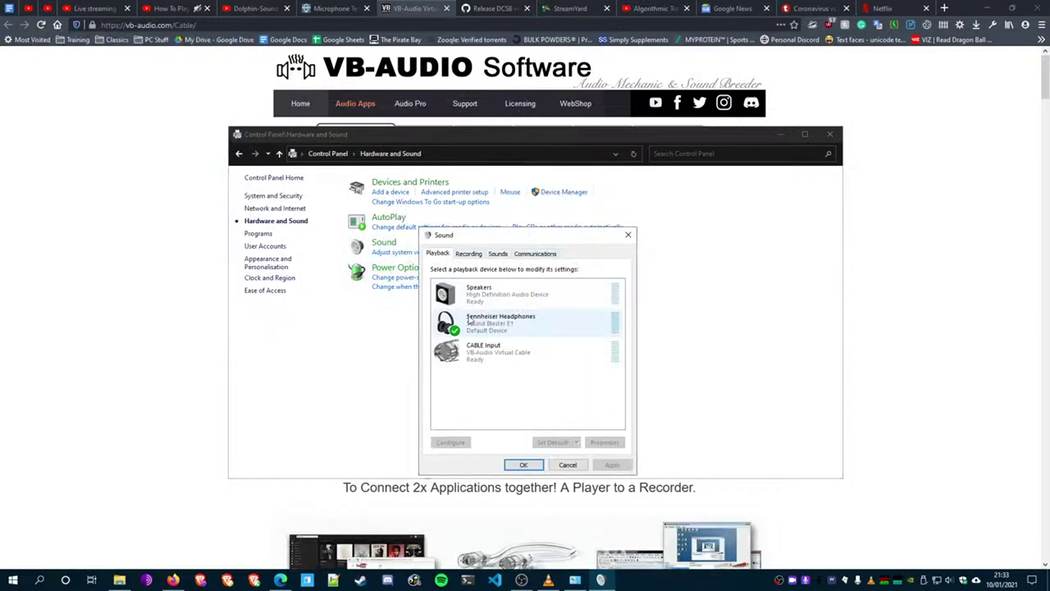
# - Make CABLE Input default, restore Sennheiser Headphones as default playback, then view Recording devices
pyautogui.click(489, 353)
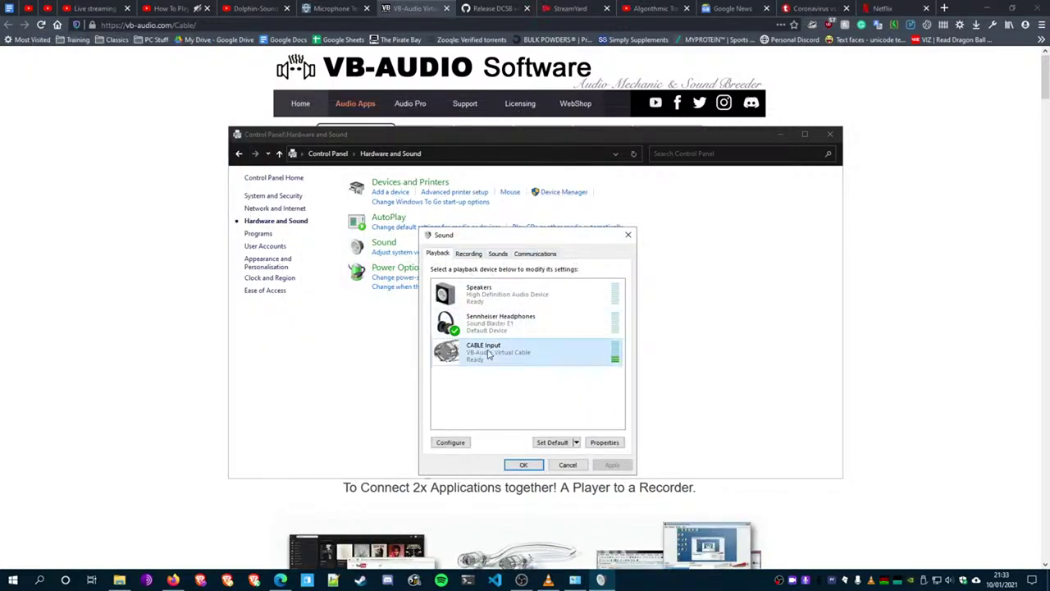
pyautogui.click(545, 442)
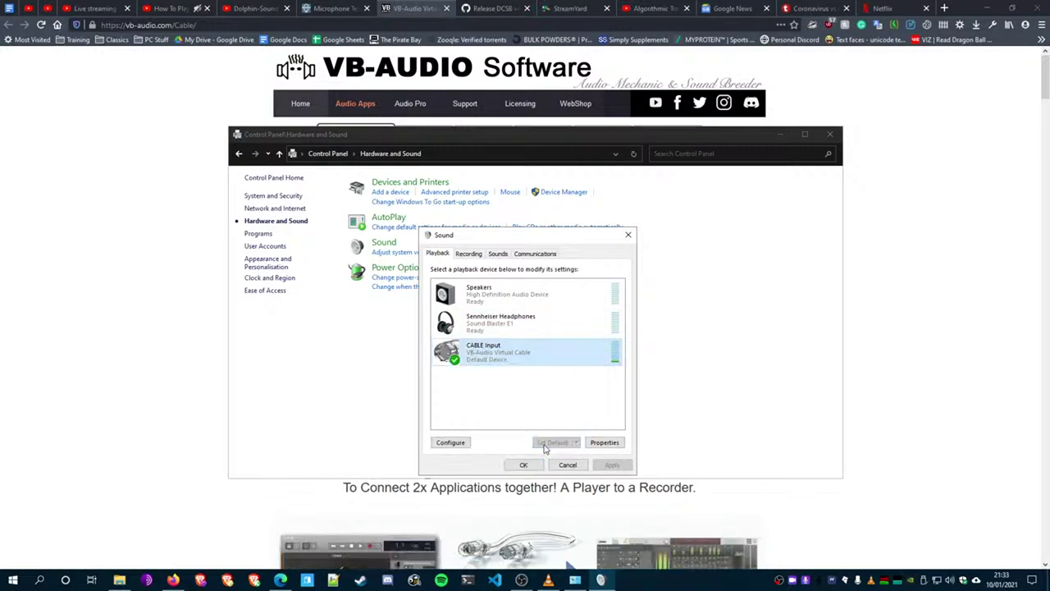
pyautogui.click(511, 326)
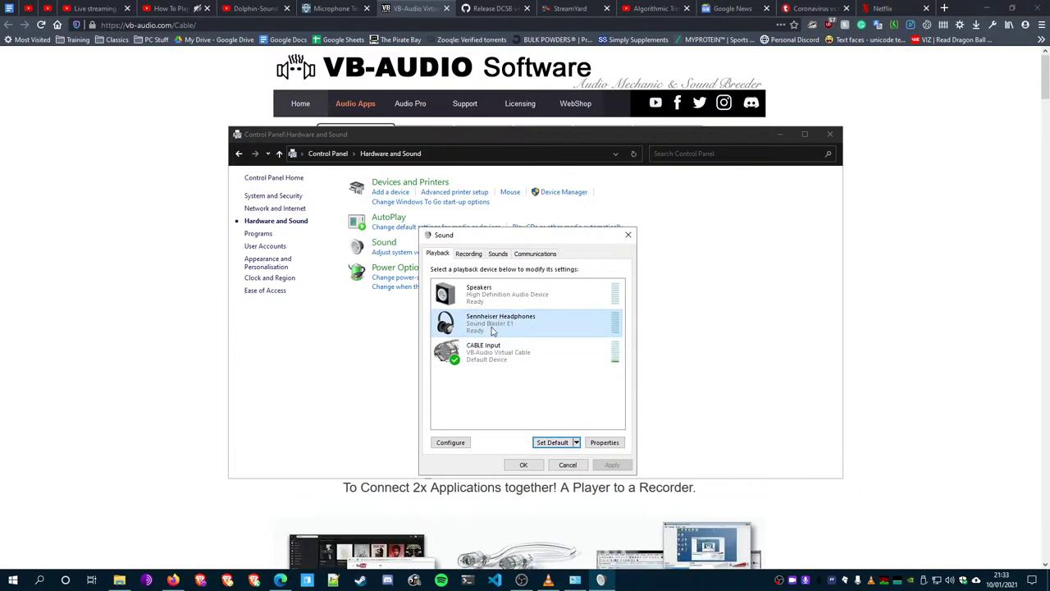
pyautogui.click(552, 442)
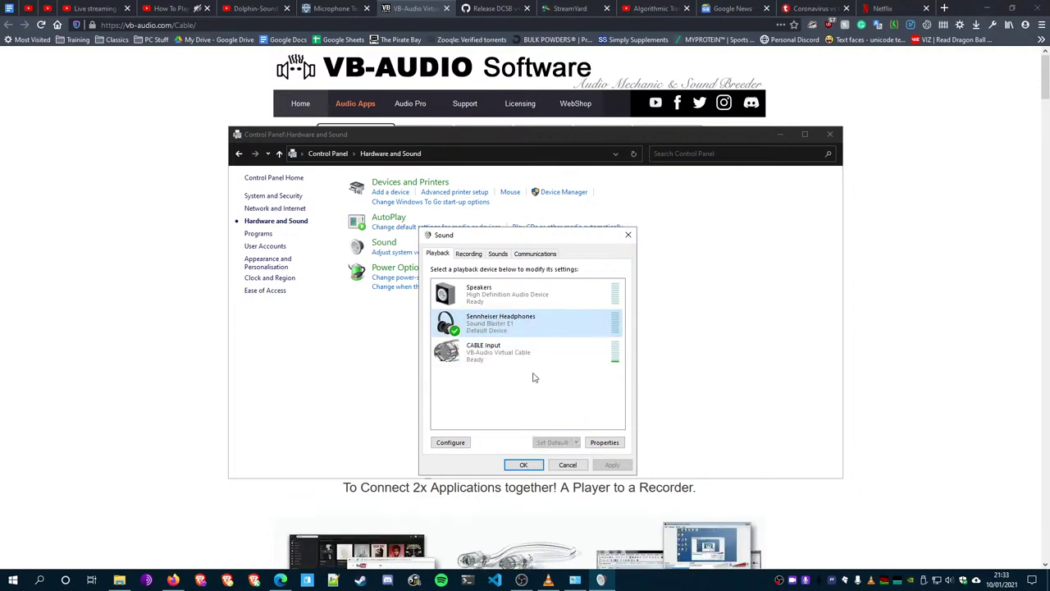
pyautogui.click(468, 254)
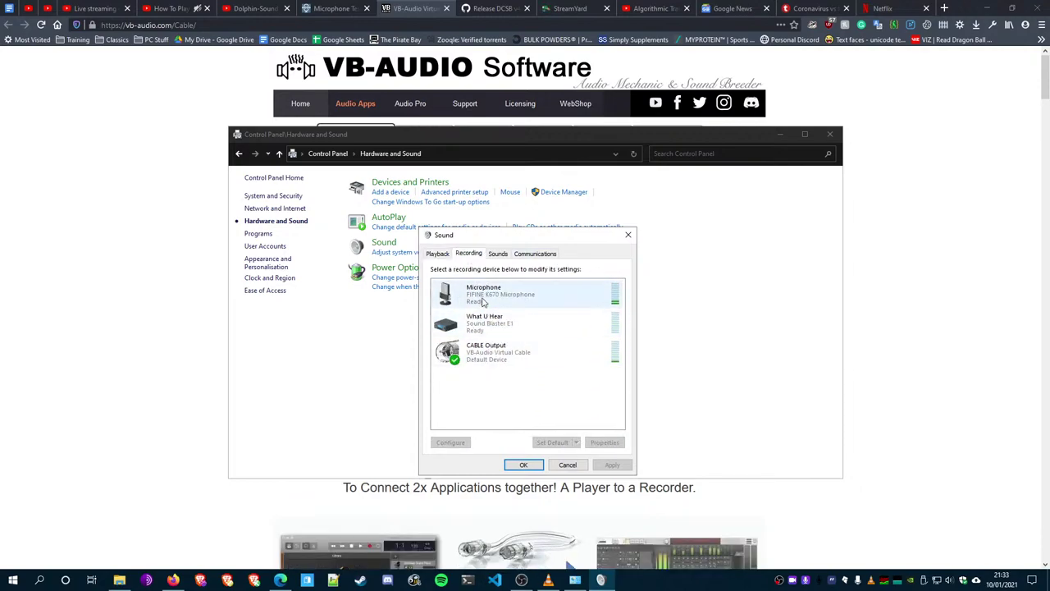
pyautogui.click(519, 298)
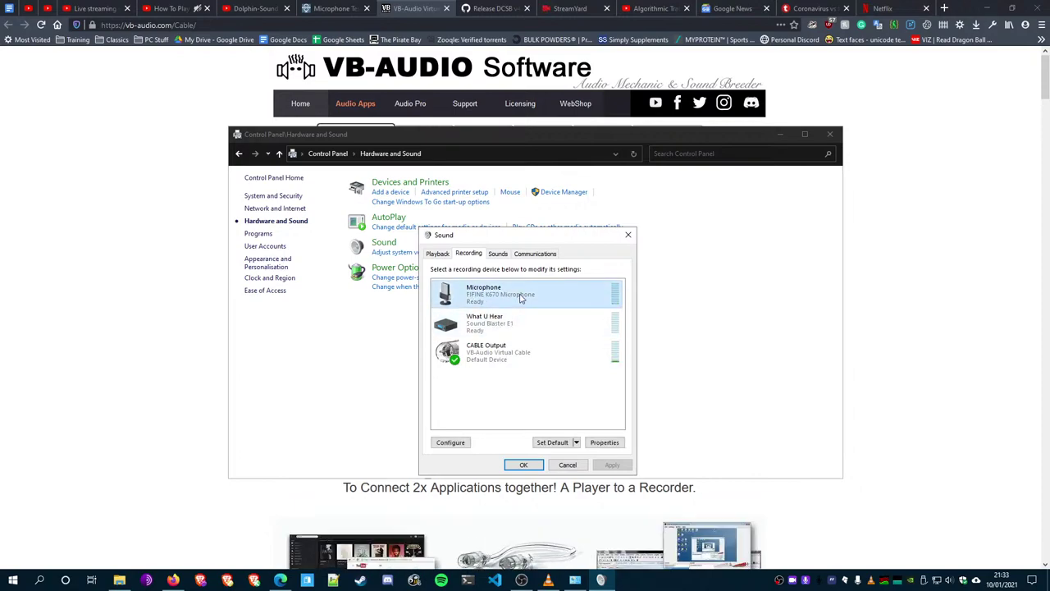
pyautogui.click(605, 442)
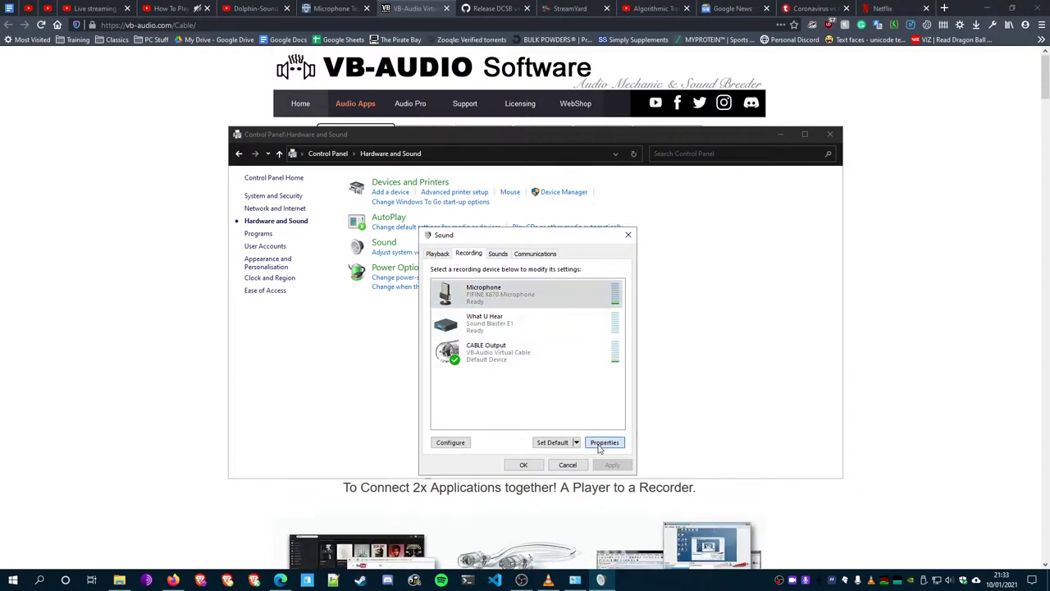
pyautogui.click(480, 297)
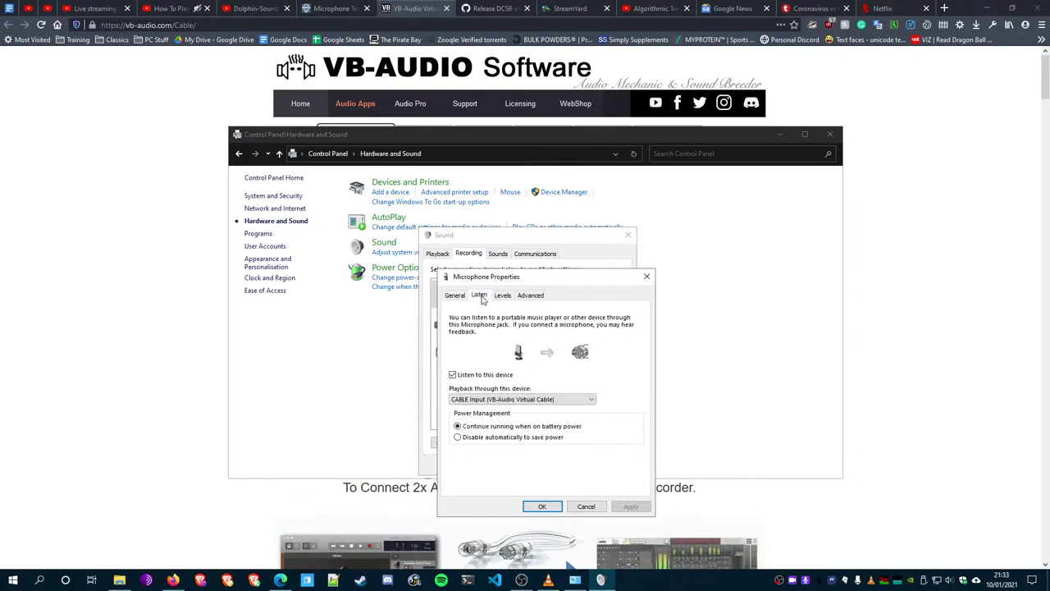
pyautogui.click(453, 375)
pyautogui.click(455, 376)
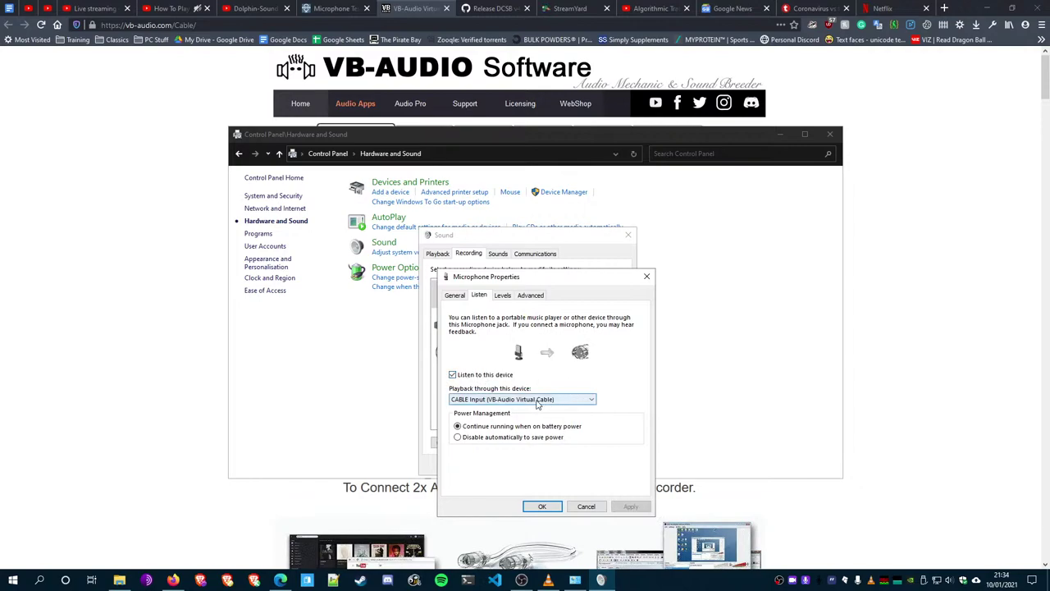
pyautogui.click(573, 399)
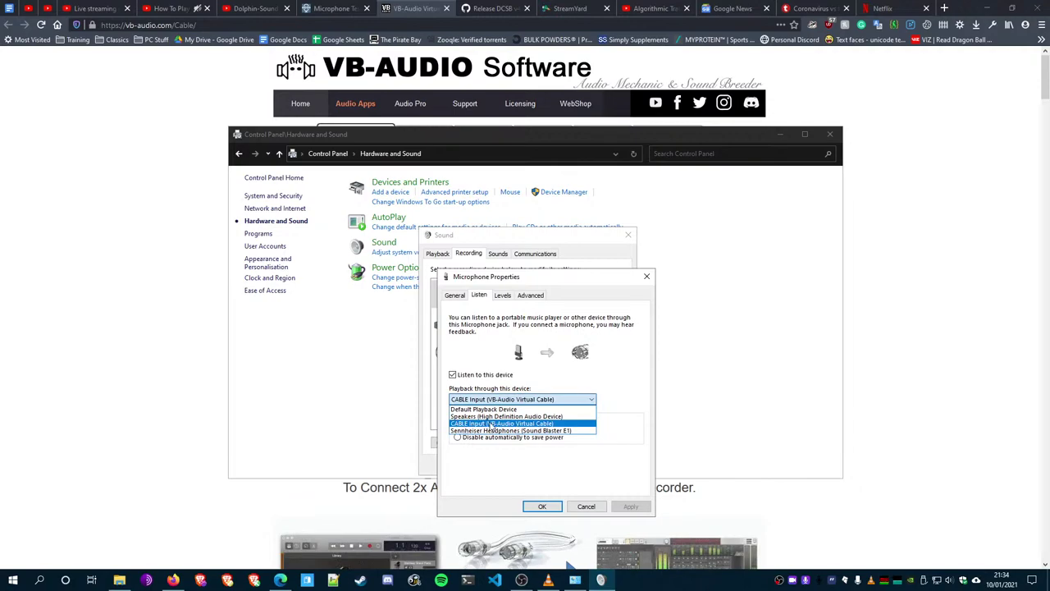
pyautogui.click(544, 425)
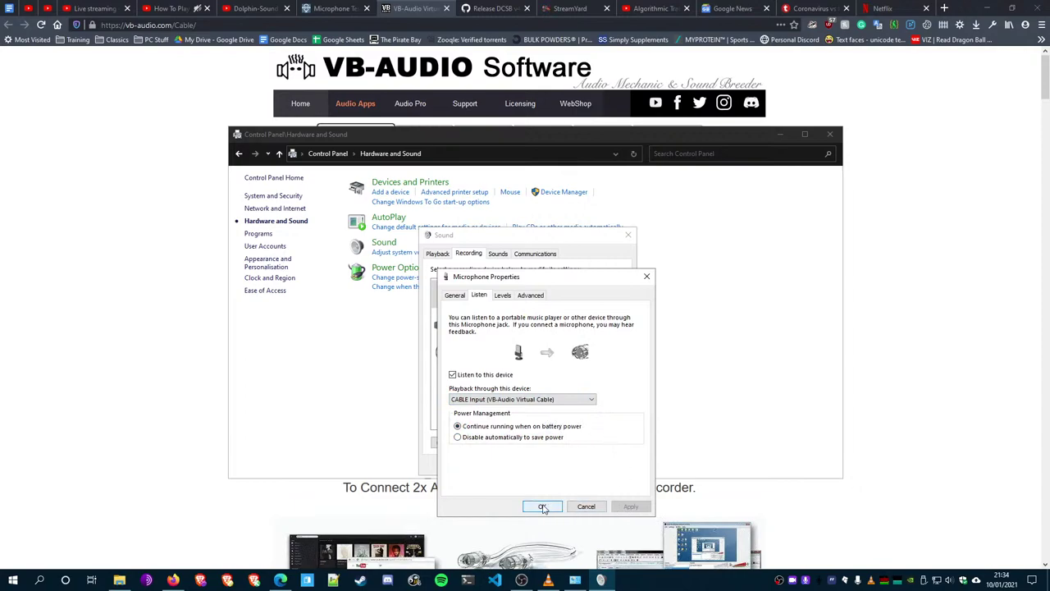
pyautogui.click(501, 296)
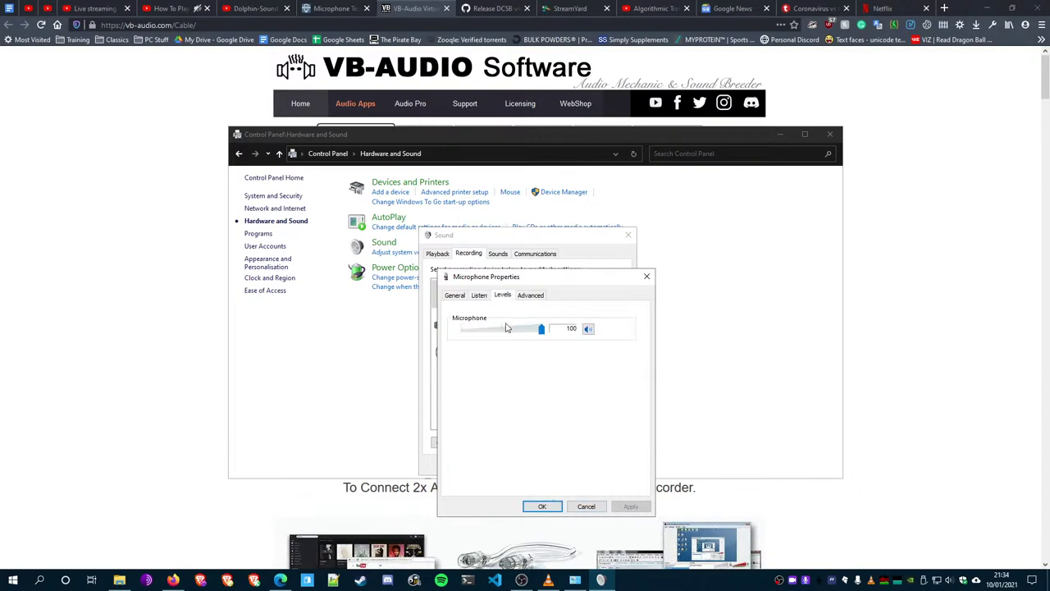
pyautogui.moveTo(548, 334)
pyautogui.mouseDown()
pyautogui.moveTo(462, 331)
pyautogui.moveTo(563, 335)
pyautogui.mouseUp()
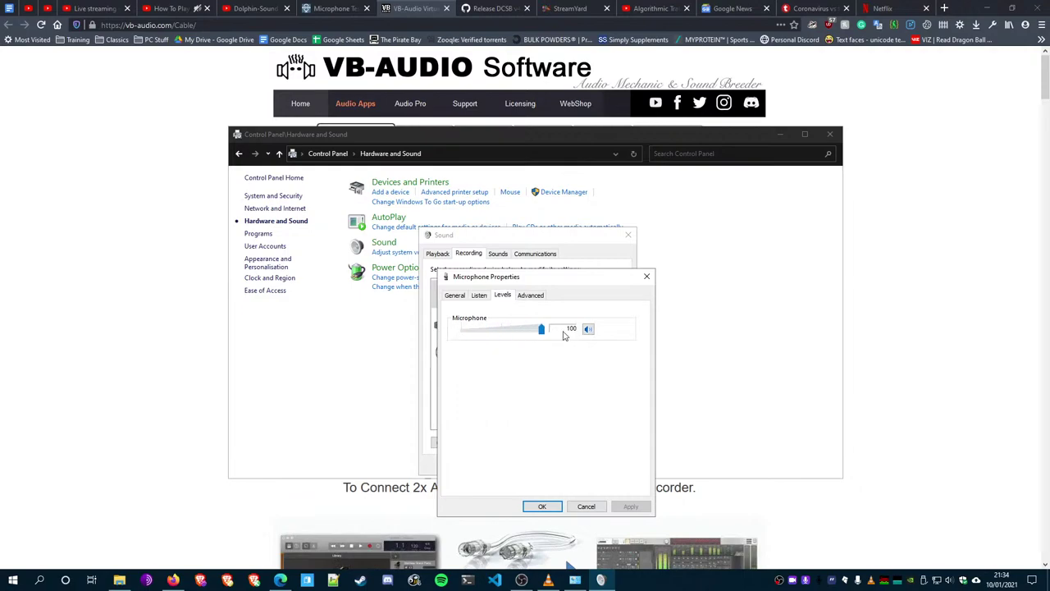
# - Close the microphone properties and set CABLE Output's Wave In Volume level to 99
pyautogui.click(541, 506)
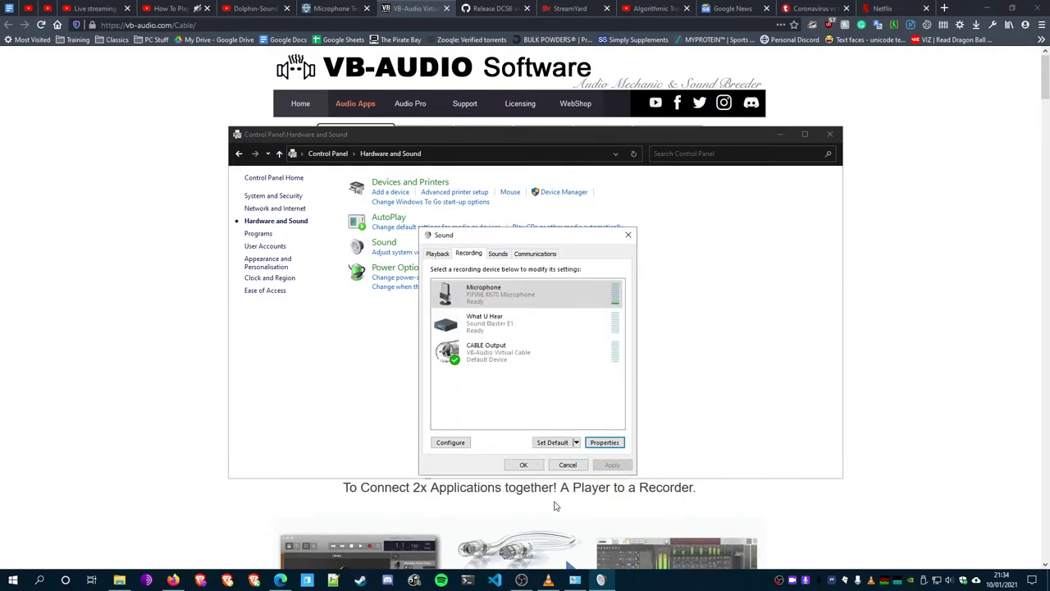
pyautogui.click(486, 350)
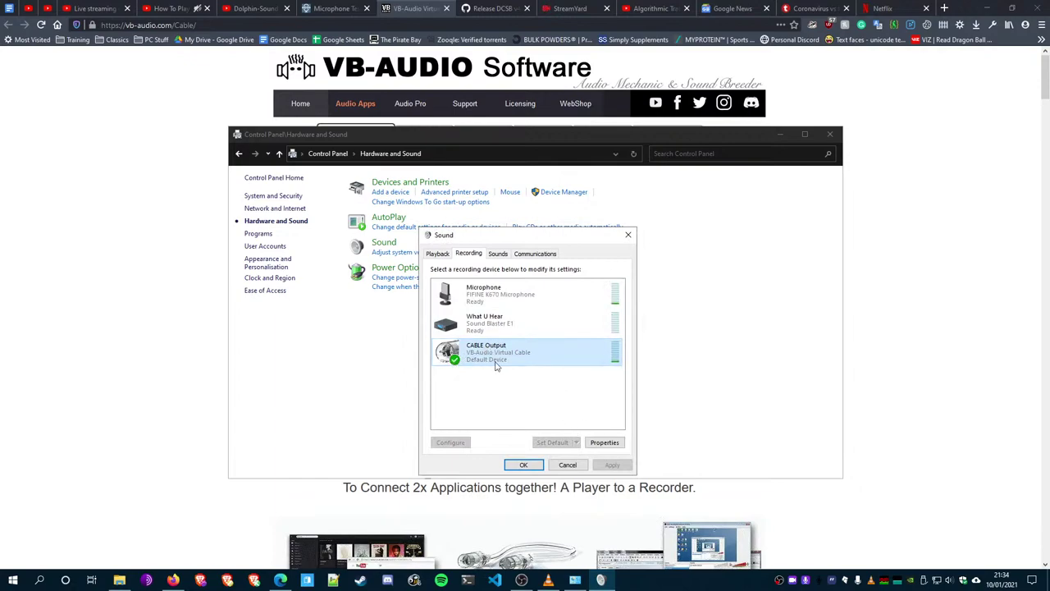
pyautogui.click(601, 444)
pyautogui.click(480, 295)
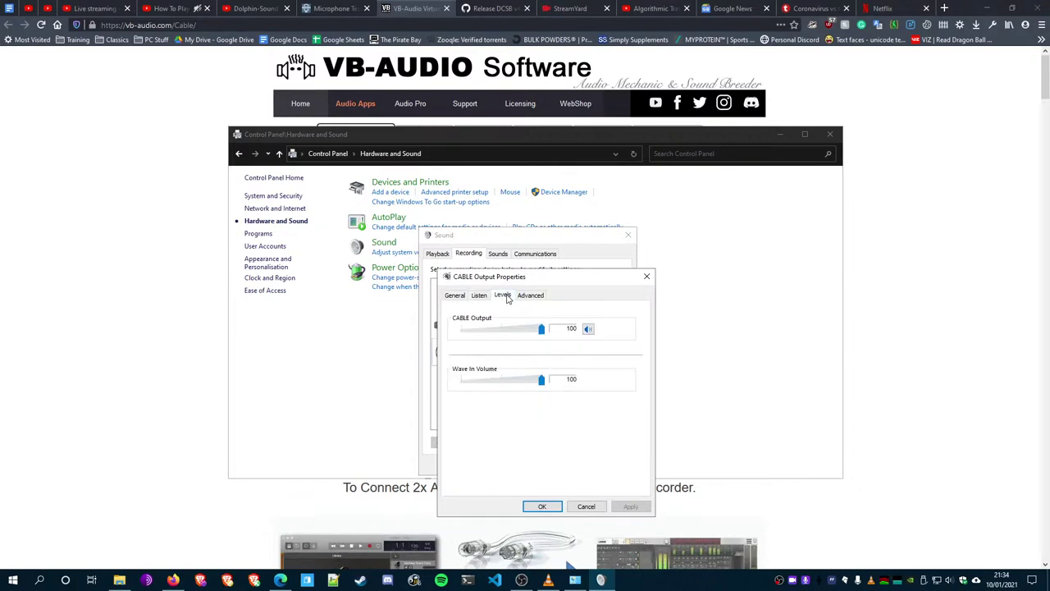
pyautogui.moveTo(542, 380); pyautogui.dragTo(541, 383)
# - Close CABLE Output's properties, check CABLE Input among playback devices, and return to Recording
pyautogui.click(530, 295)
pyautogui.click(541, 506)
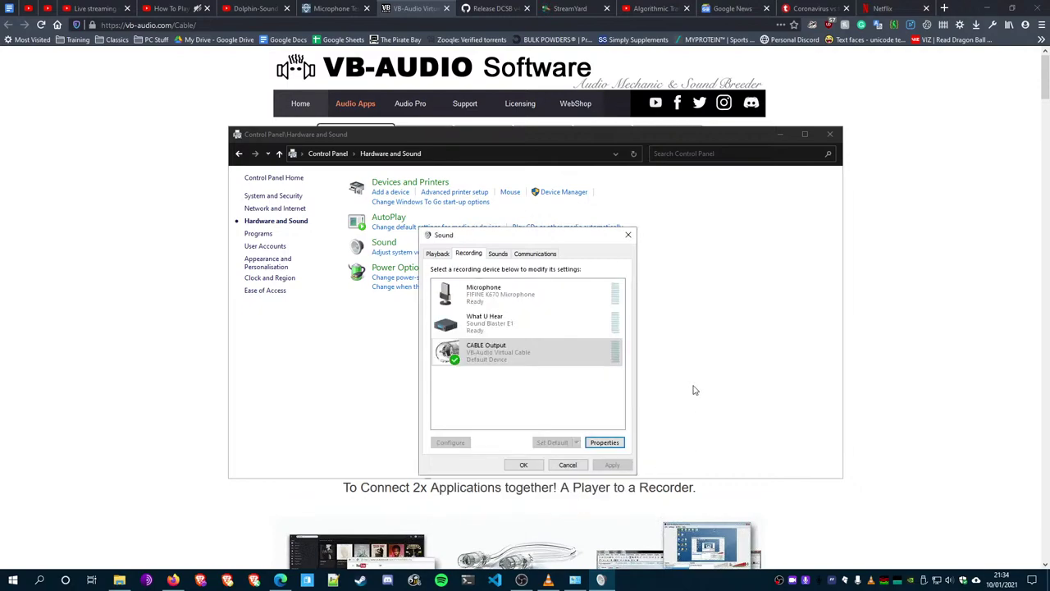
pyautogui.click(572, 351)
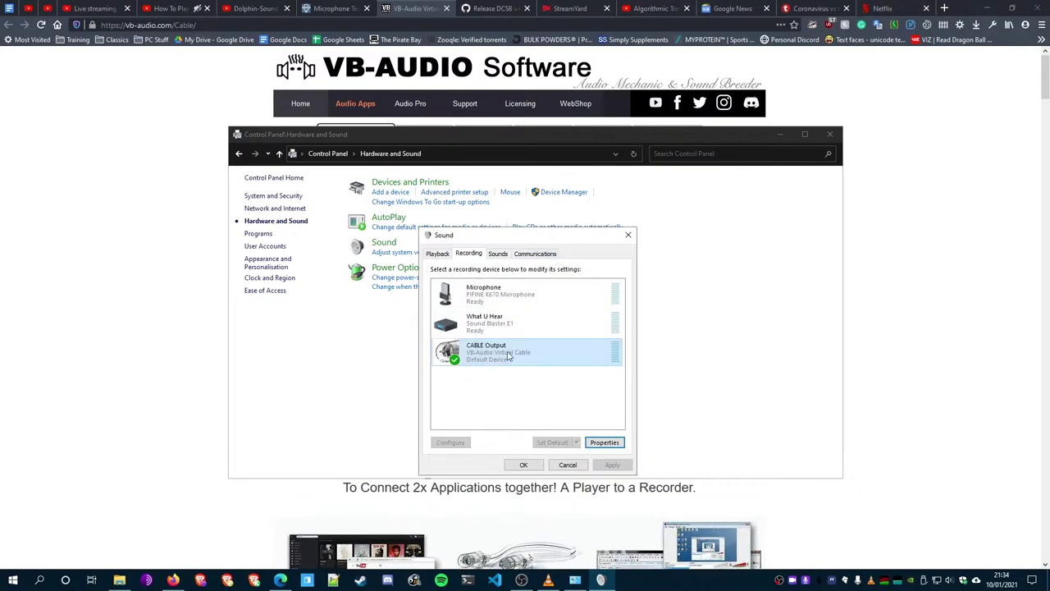
pyautogui.click(439, 255)
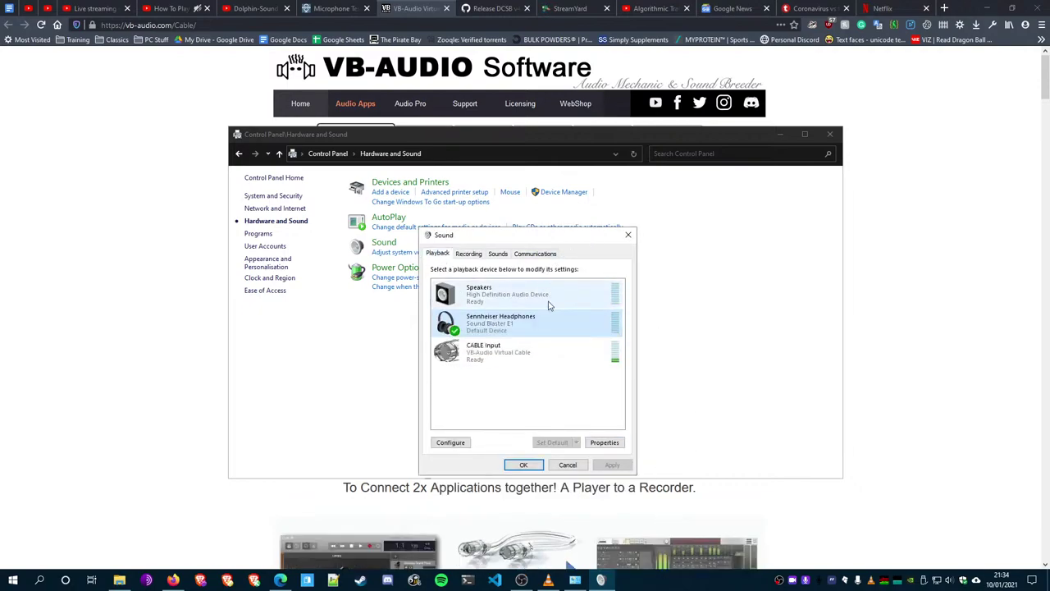
pyautogui.click(479, 346)
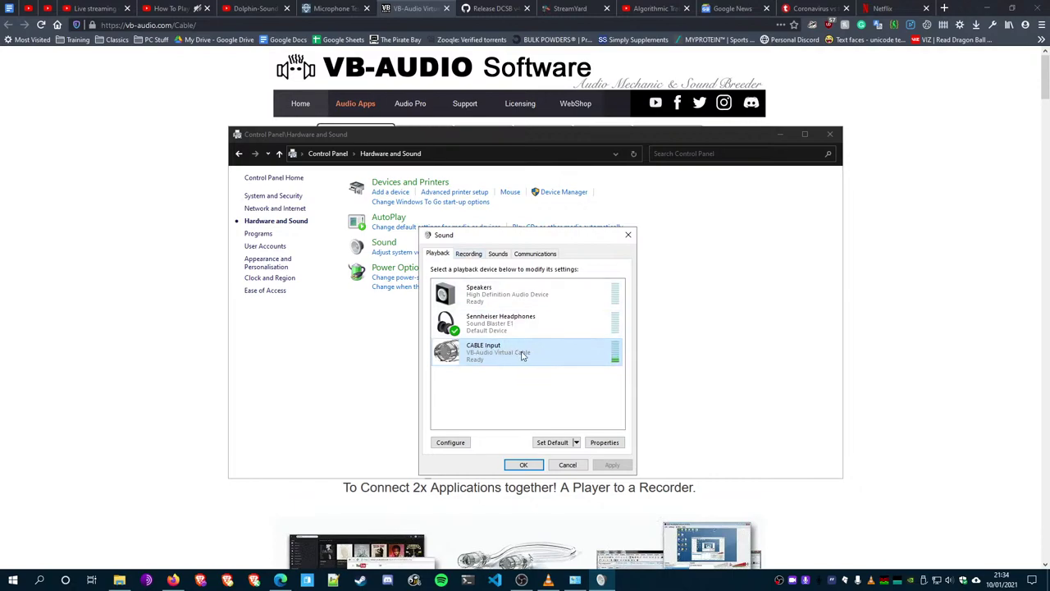
pyautogui.click(466, 255)
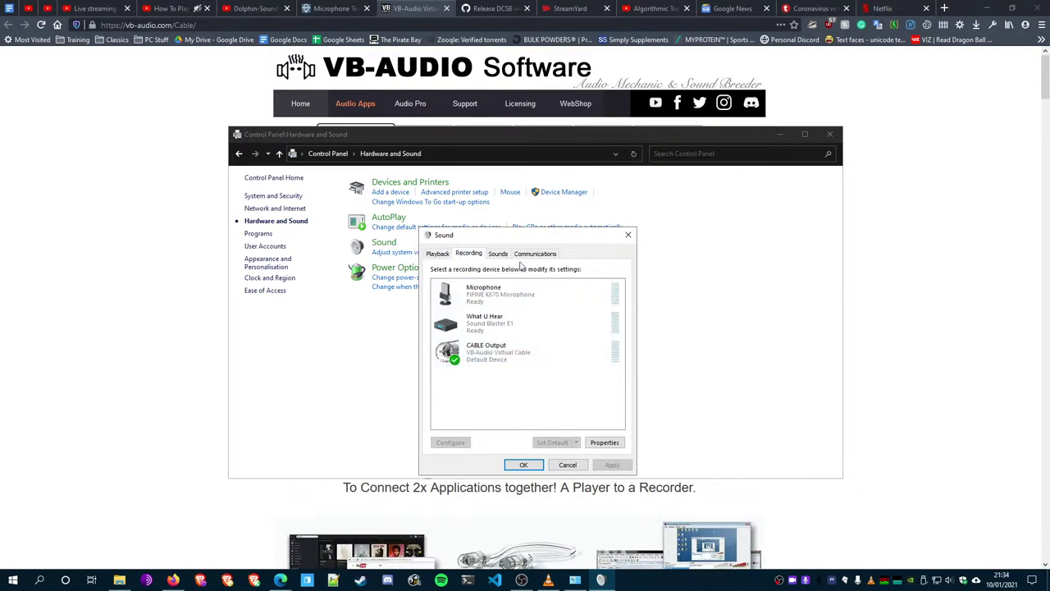
pyautogui.click(490, 295)
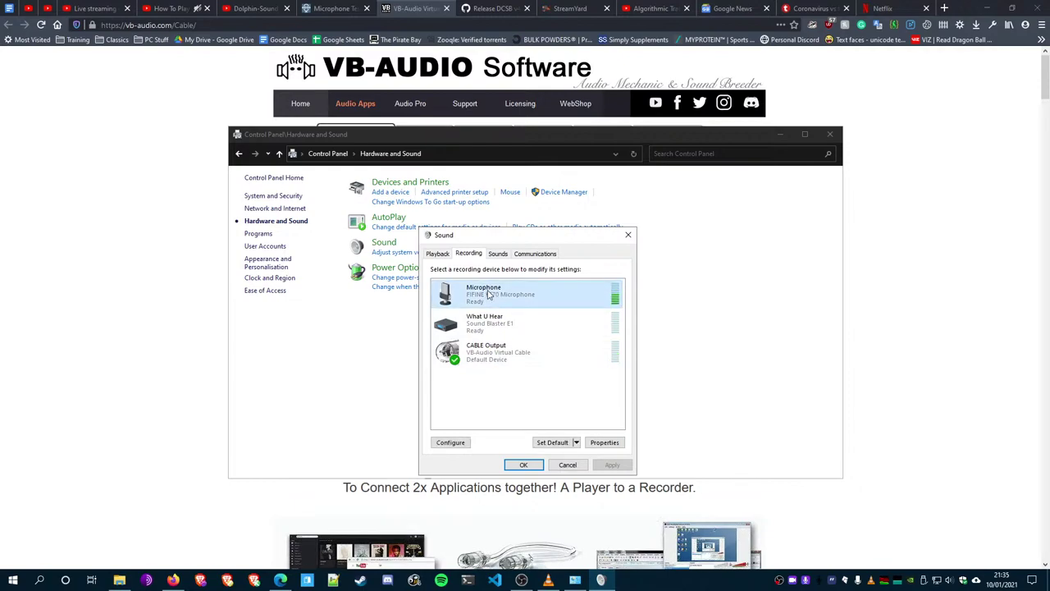
pyautogui.click(603, 442)
pyautogui.click(479, 297)
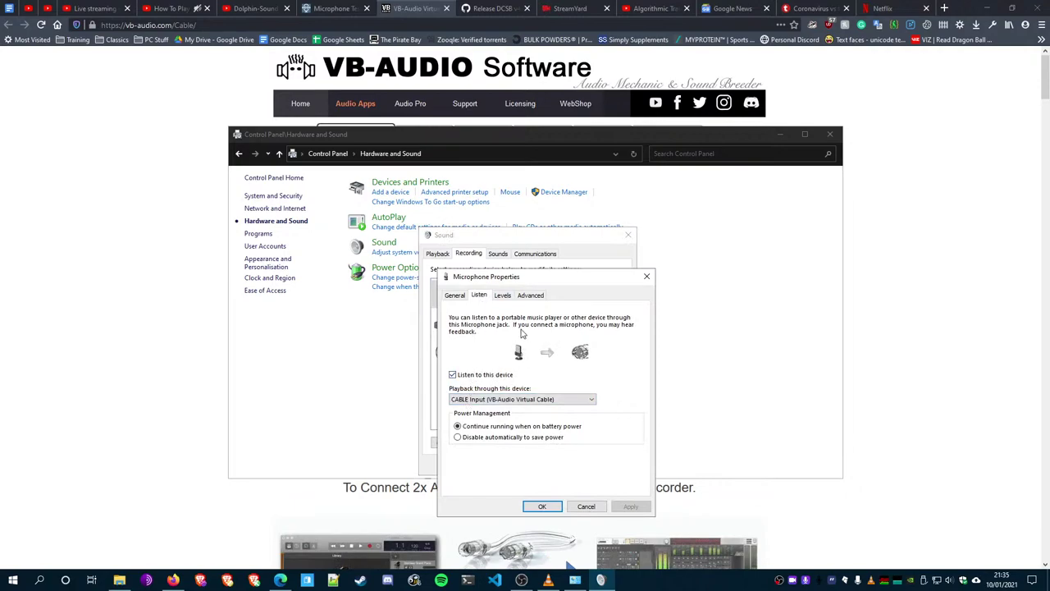
pyautogui.click(542, 506)
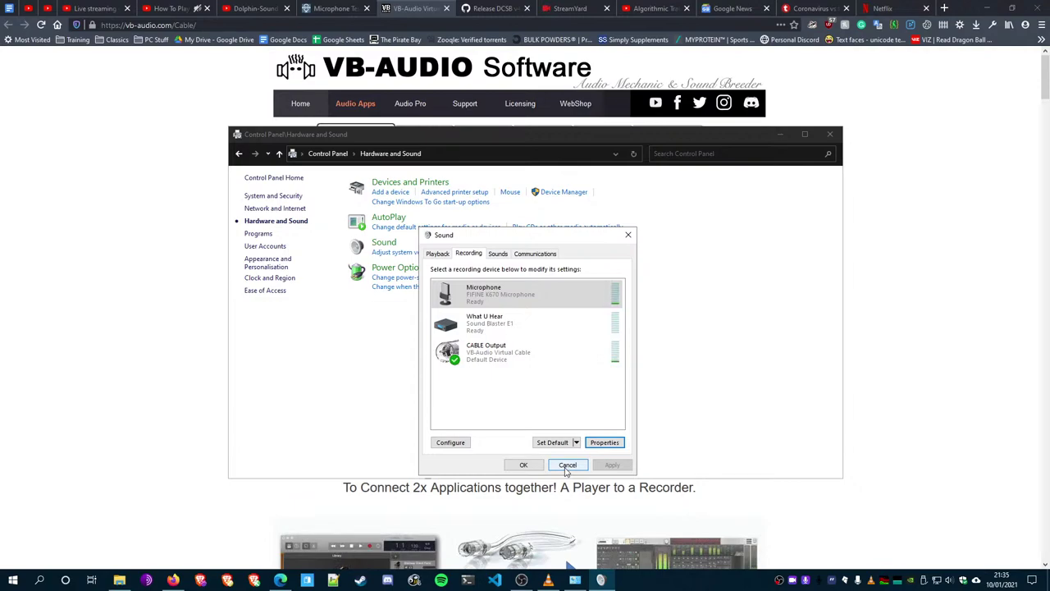
# - Start downloading DCSB_4.0.0.9.exe from the GitHub release, cancel it, and return to Downloads
pyautogui.click(488, 7)
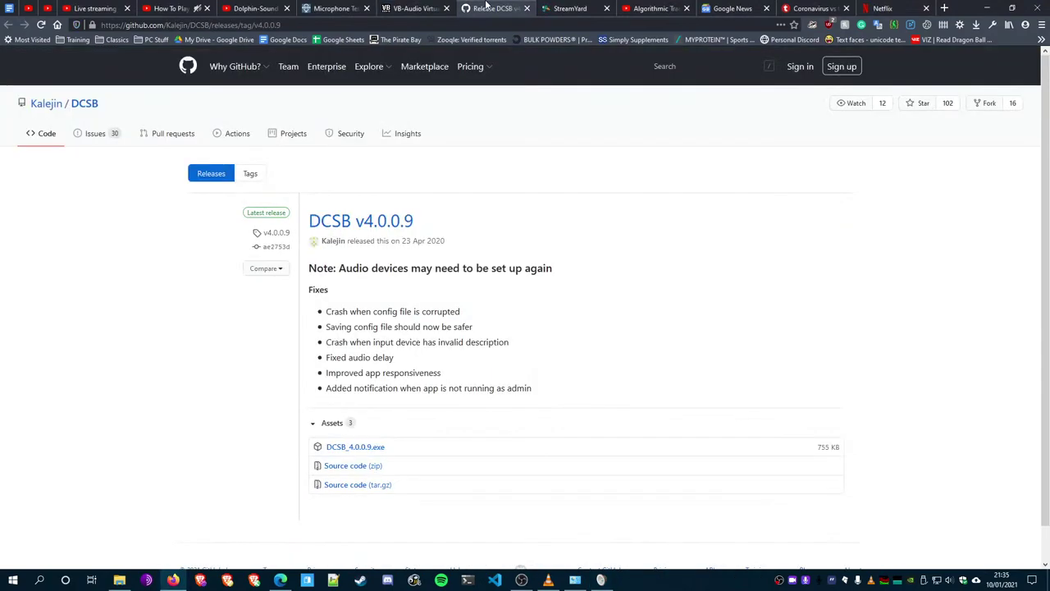
pyautogui.click(364, 450)
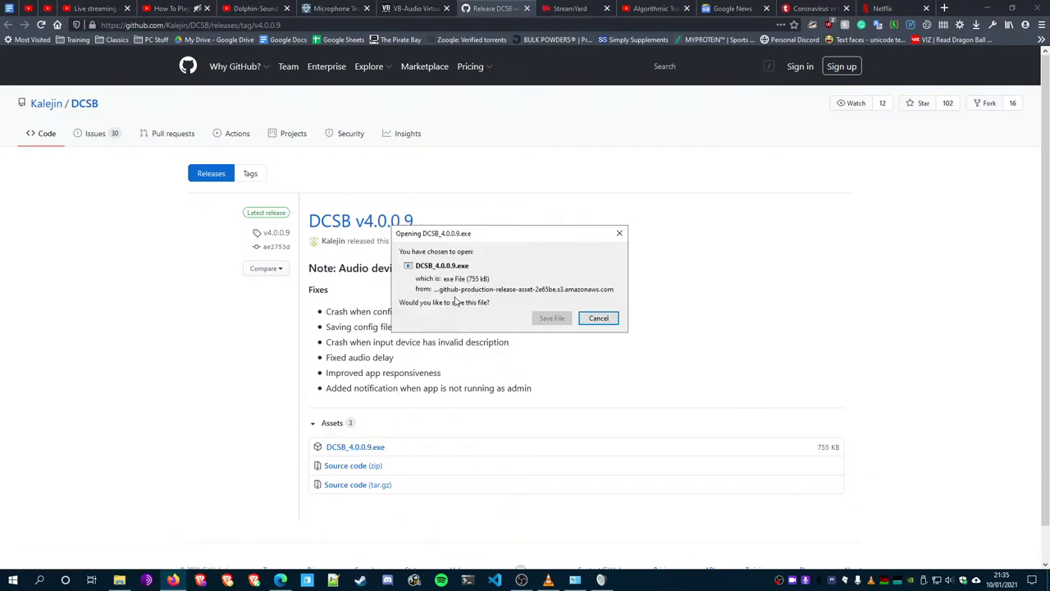
pyautogui.click(598, 318)
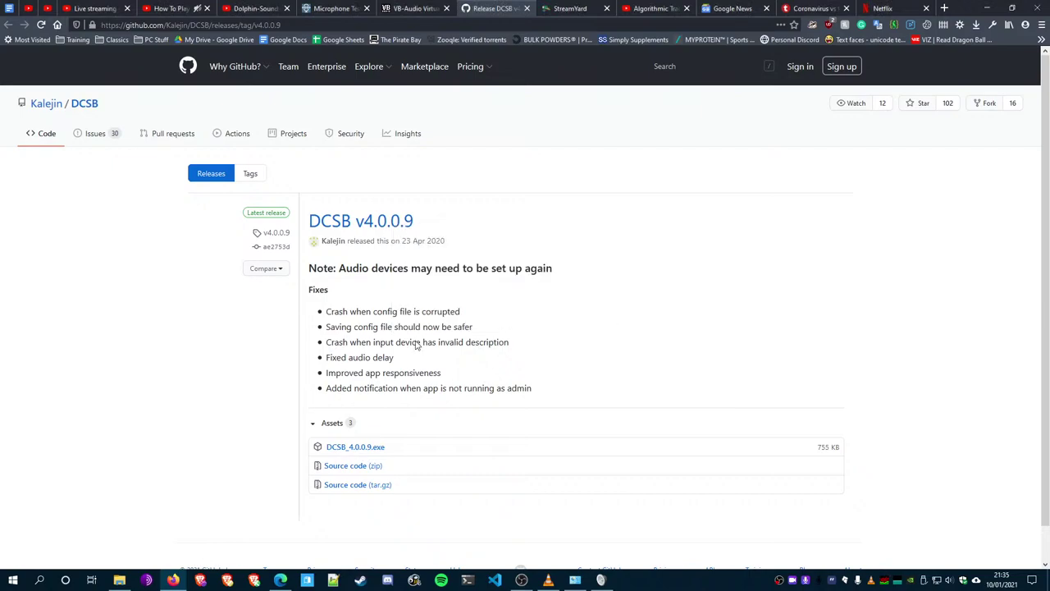
pyautogui.click(119, 580)
# - Install DCSB_4.0.0.9.exe from Downloads through the setup wizard, then open the Start menu
pyautogui.click(488, 147)
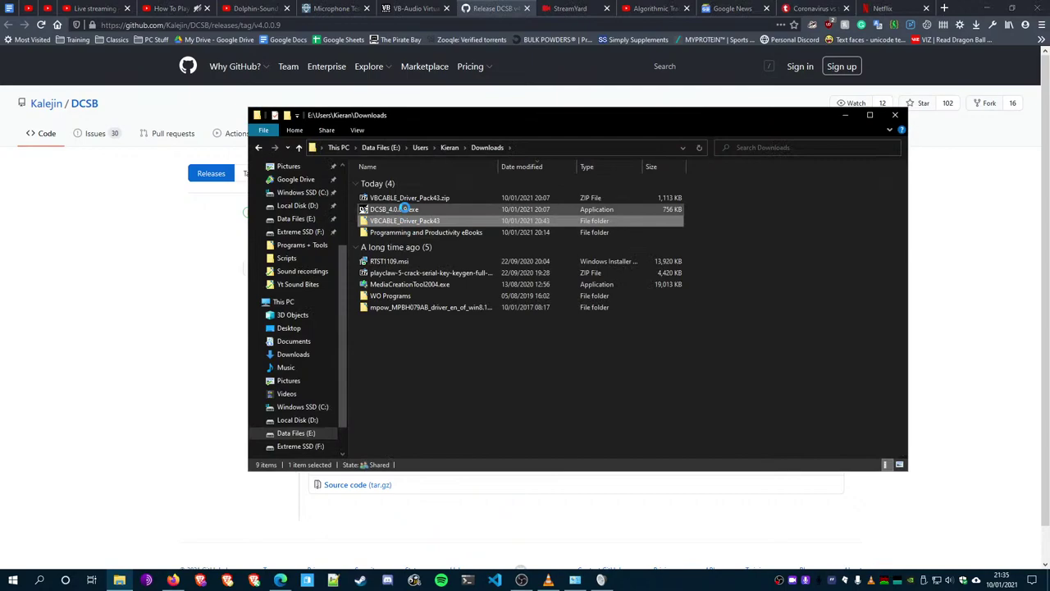
pyautogui.click(395, 210)
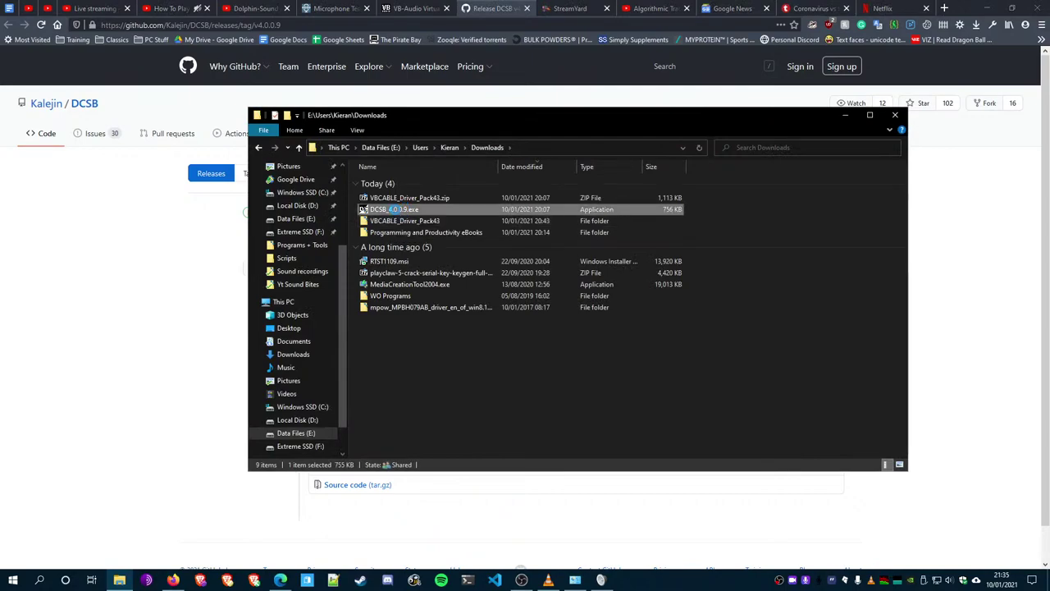
pyautogui.doubleClick(394, 208)
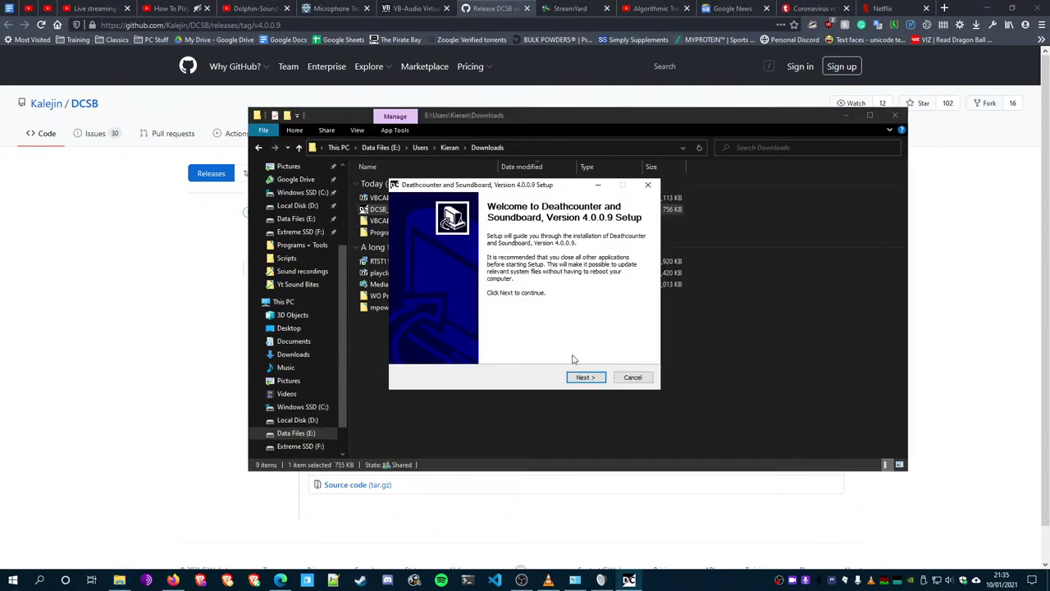
pyautogui.click(583, 377)
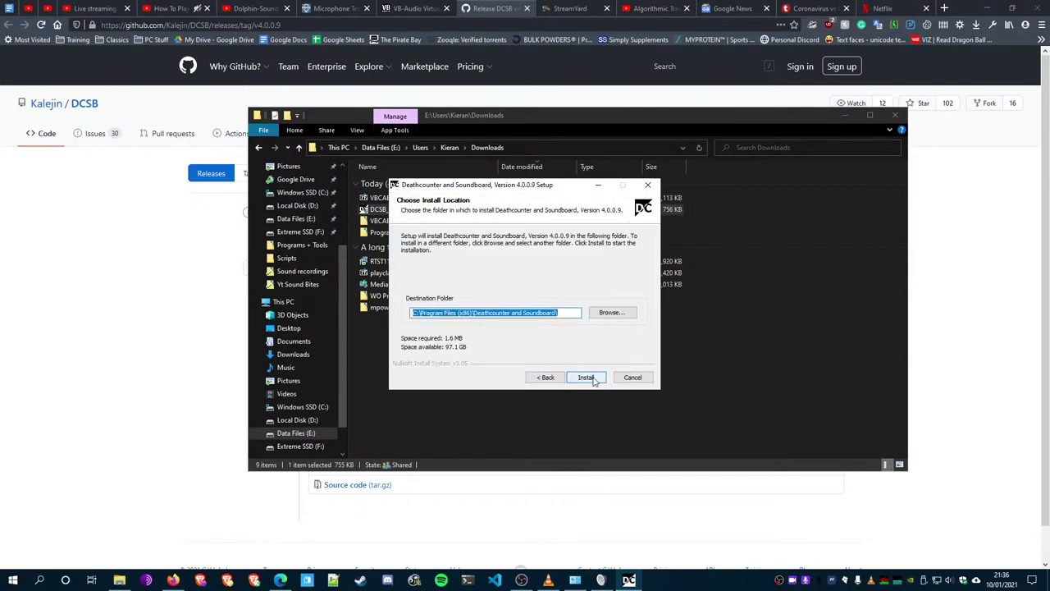
pyautogui.click(631, 377)
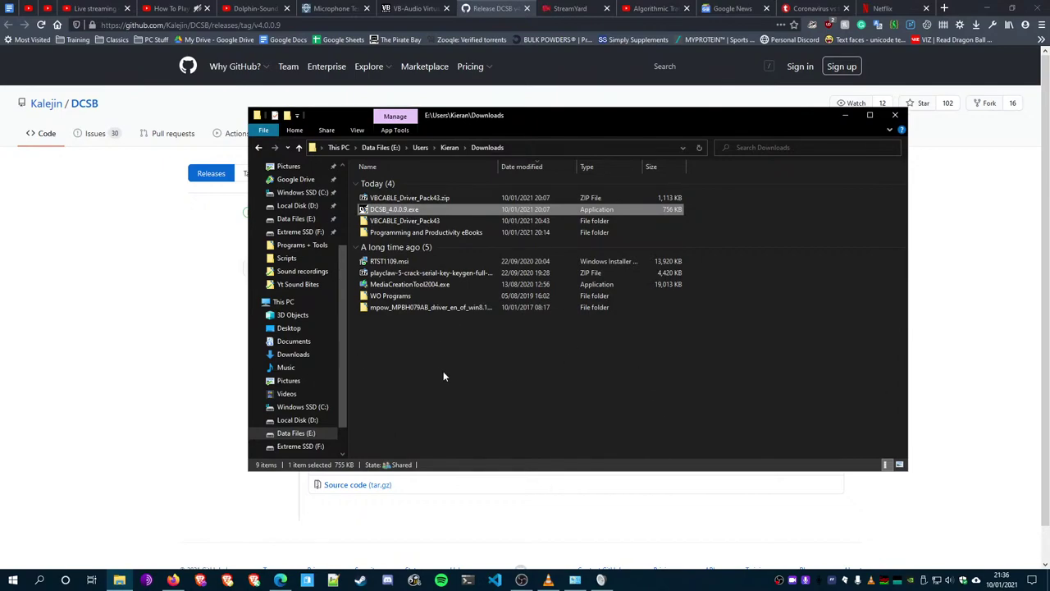
pyautogui.click(13, 579)
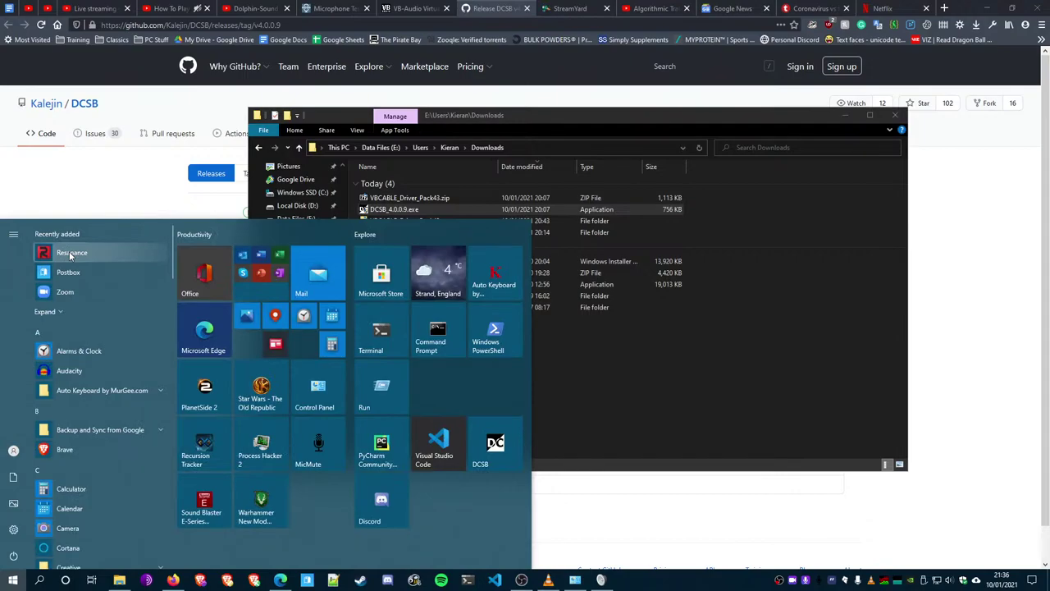
# - Search the Start menu for 'dcsb' and launch Deathcounter and Soundboard
pyautogui.write('dscb')
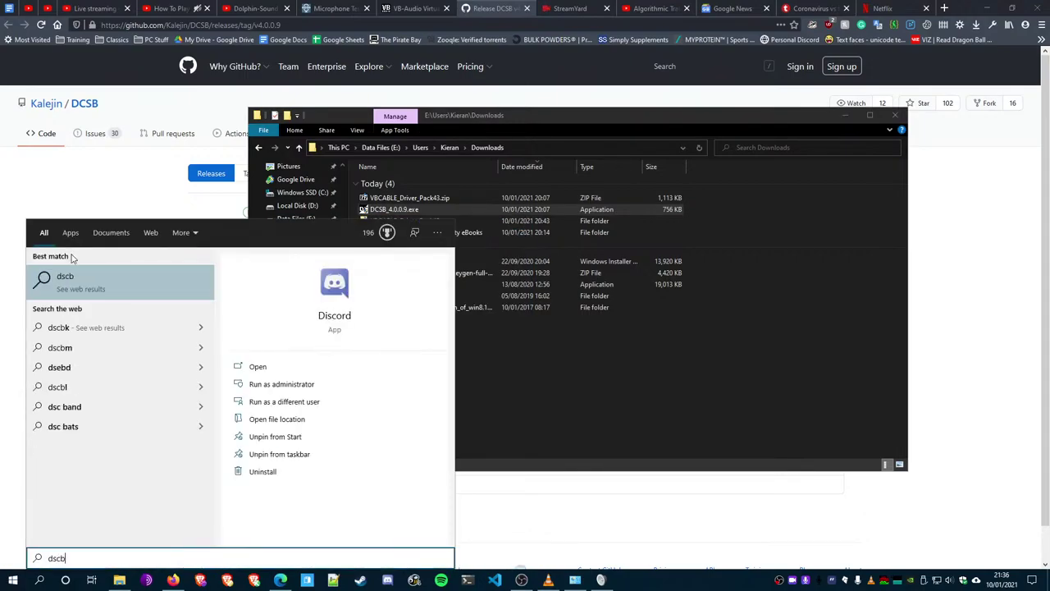
pyautogui.press('BackSpace')
pyautogui.press('BackSpace')
pyautogui.press('BackSpace')
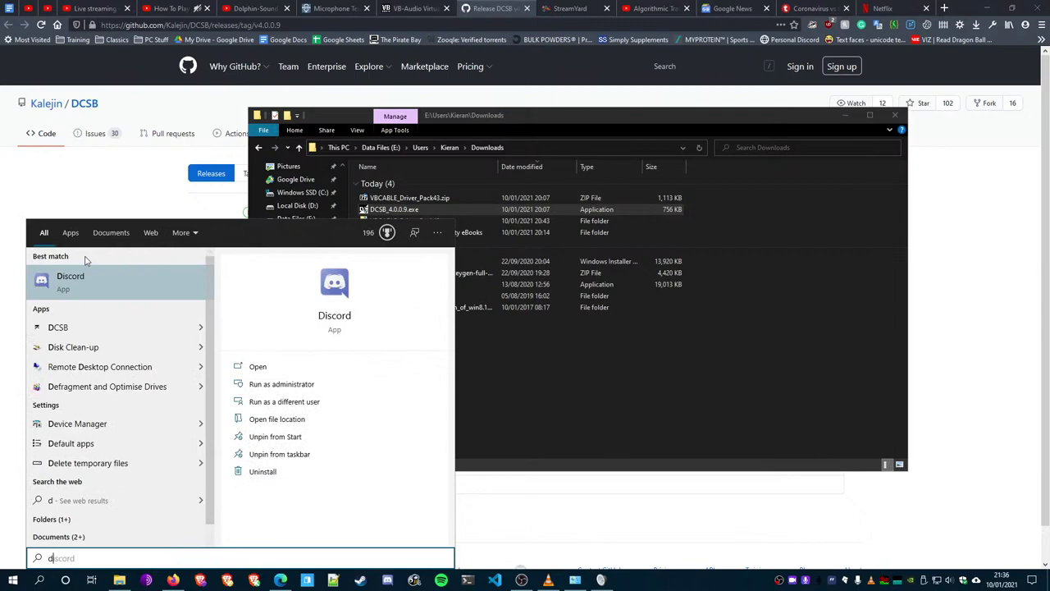
pyautogui.write('csb')
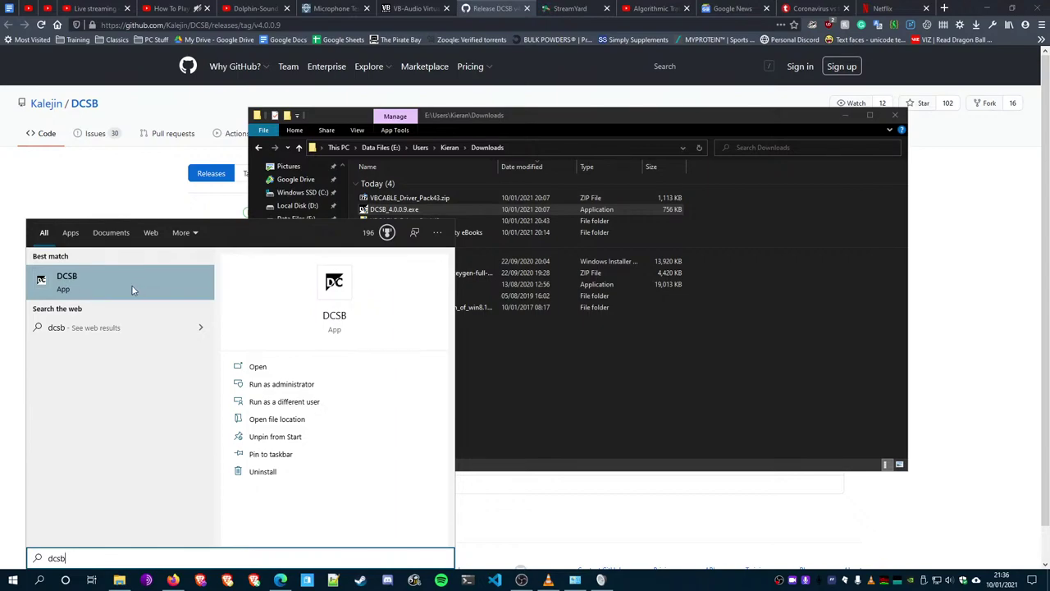
pyautogui.click(132, 284)
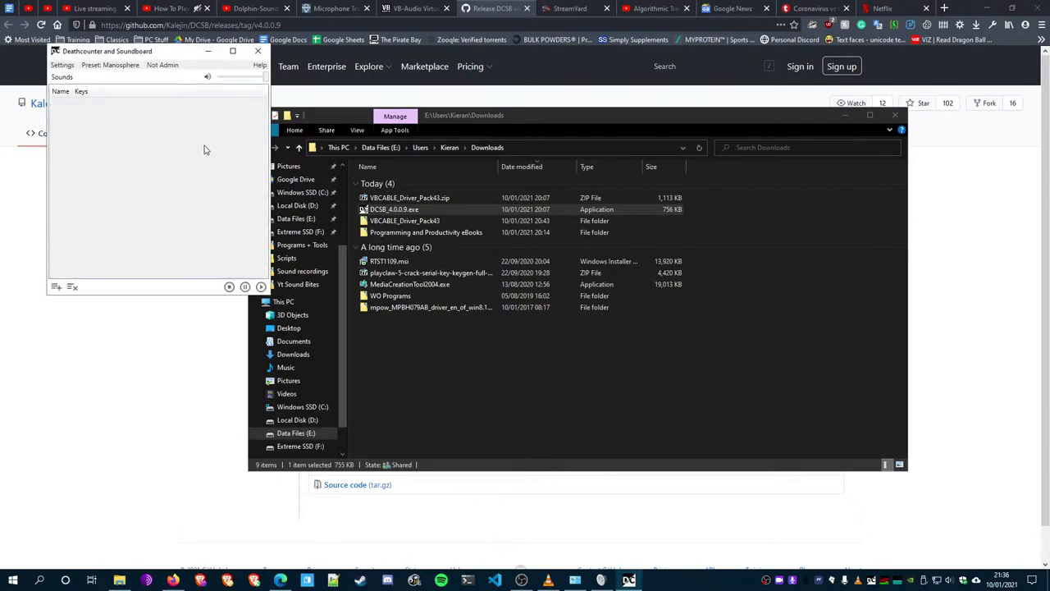
# - Set DCSB's first sound output to Sennheiser Headphones and keep CABLE Input as the second
pyautogui.click(62, 65)
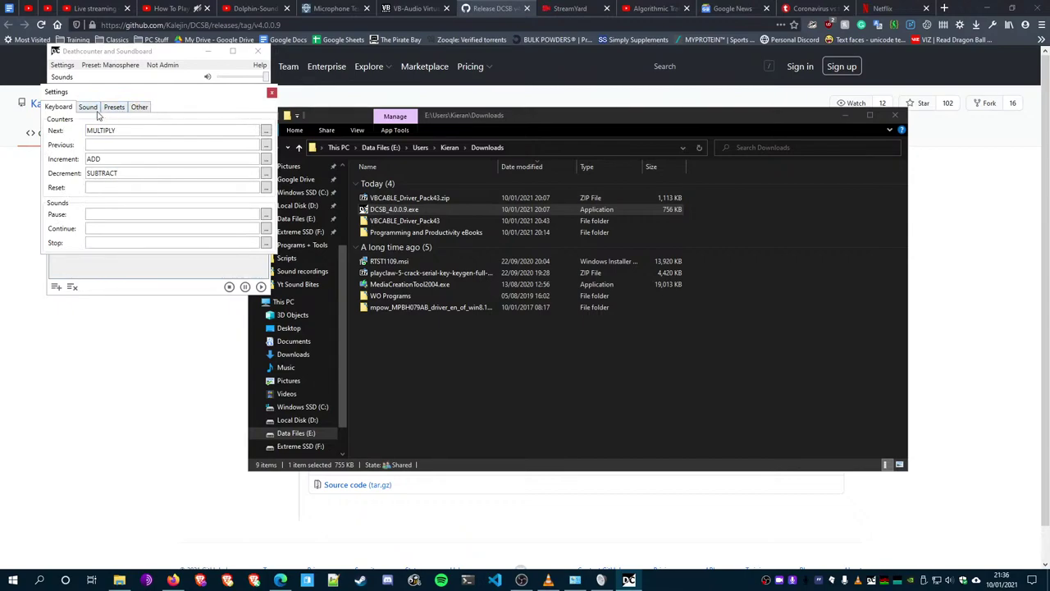
pyautogui.click(92, 109)
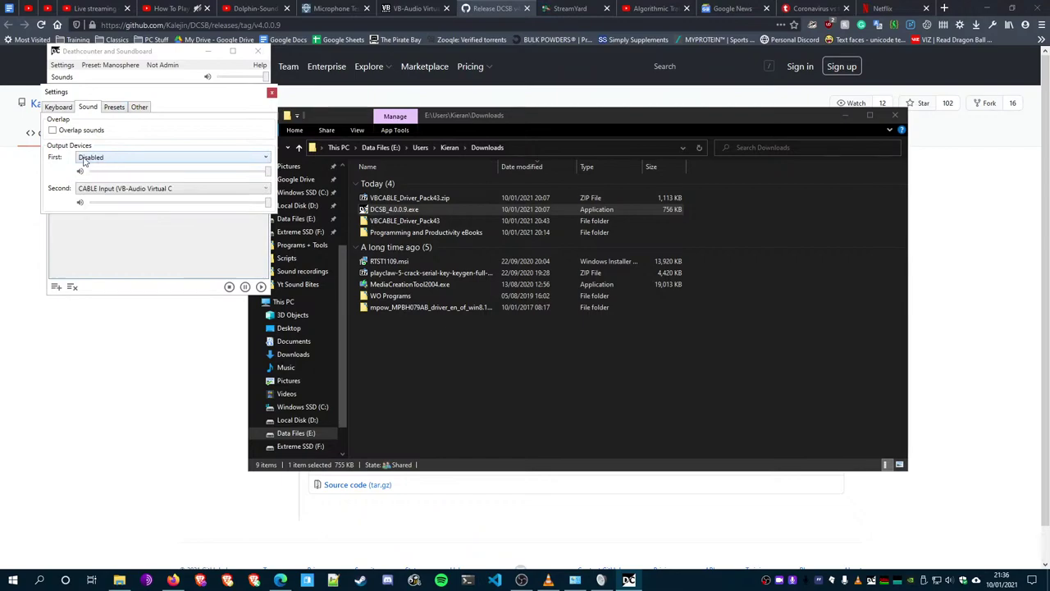
pyautogui.click(126, 157)
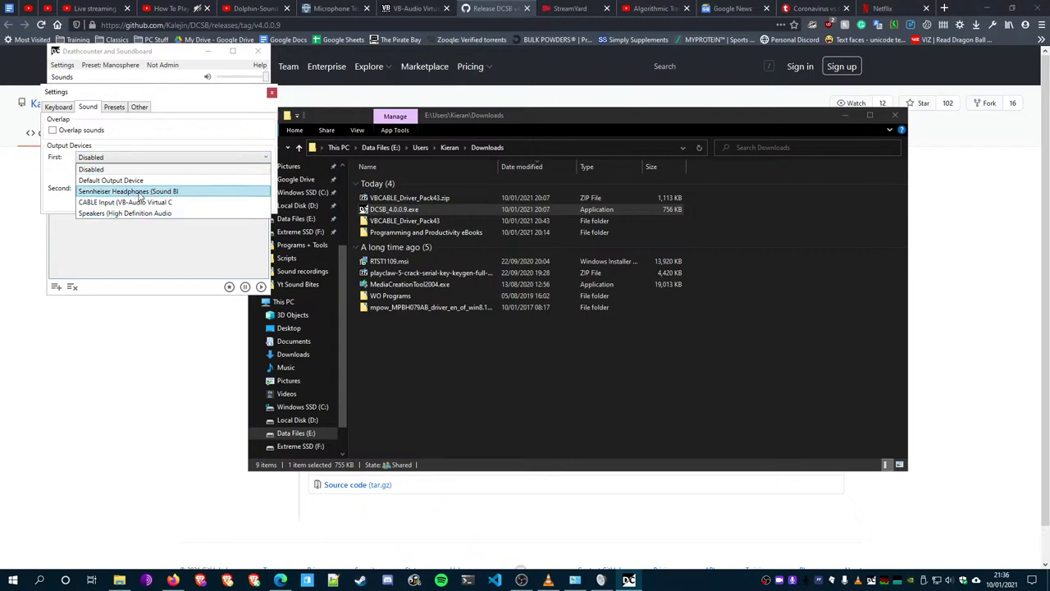
pyautogui.click(162, 192)
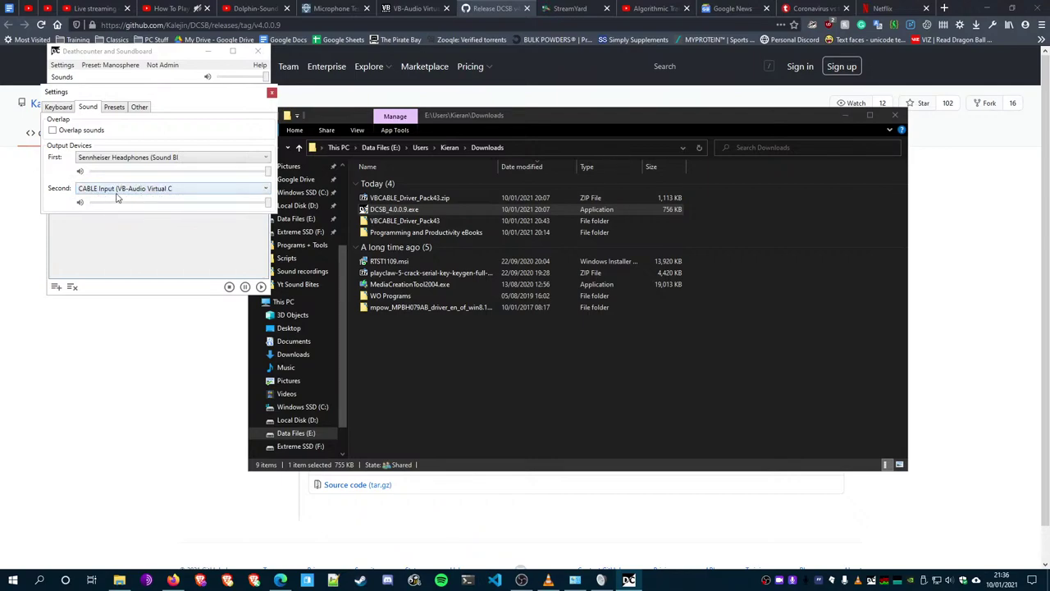
pyautogui.click(160, 192)
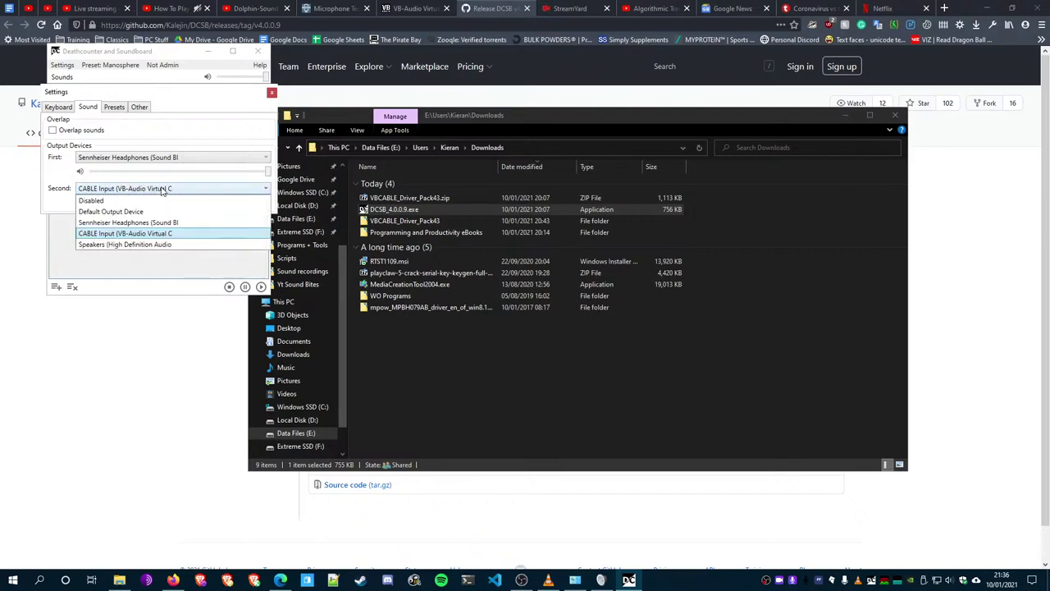
pyautogui.click(141, 234)
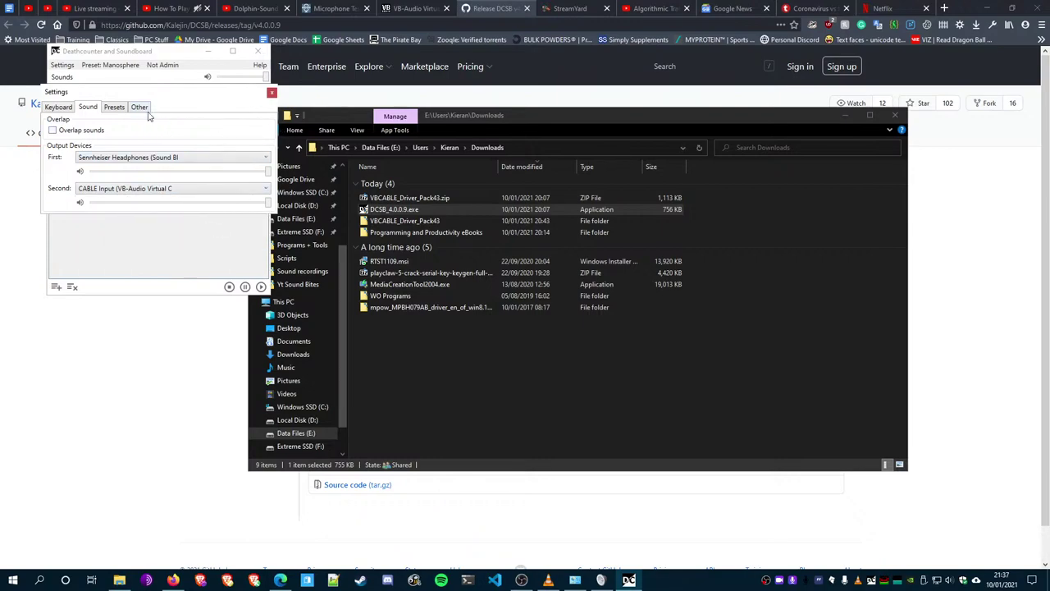
# - Set DCSB's enable option to Only Sounds, after briefly trying Both, and close settings
pyautogui.click(115, 107)
pyautogui.click(139, 107)
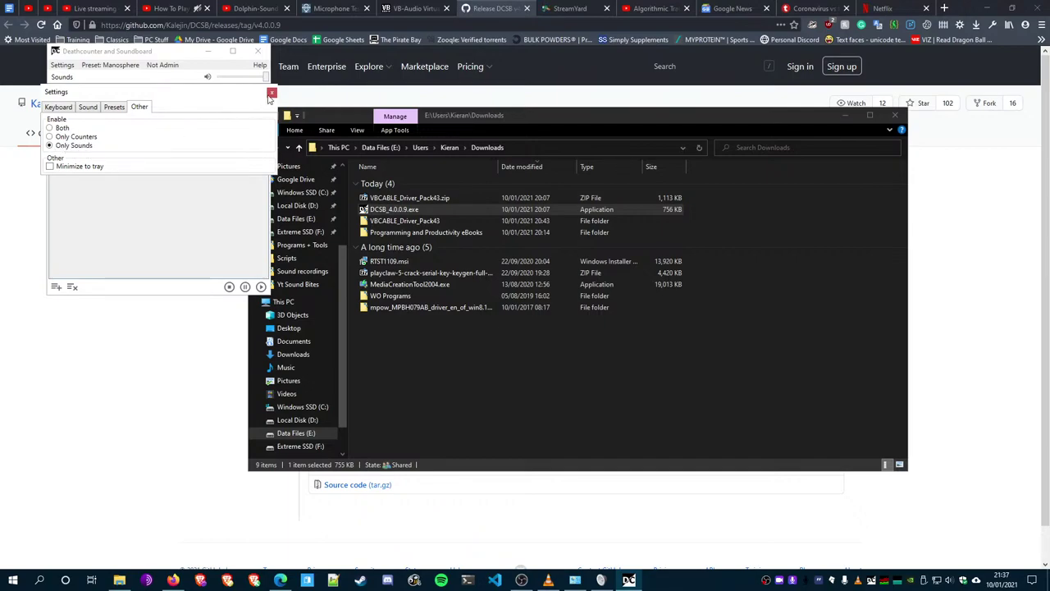
pyautogui.click(61, 129)
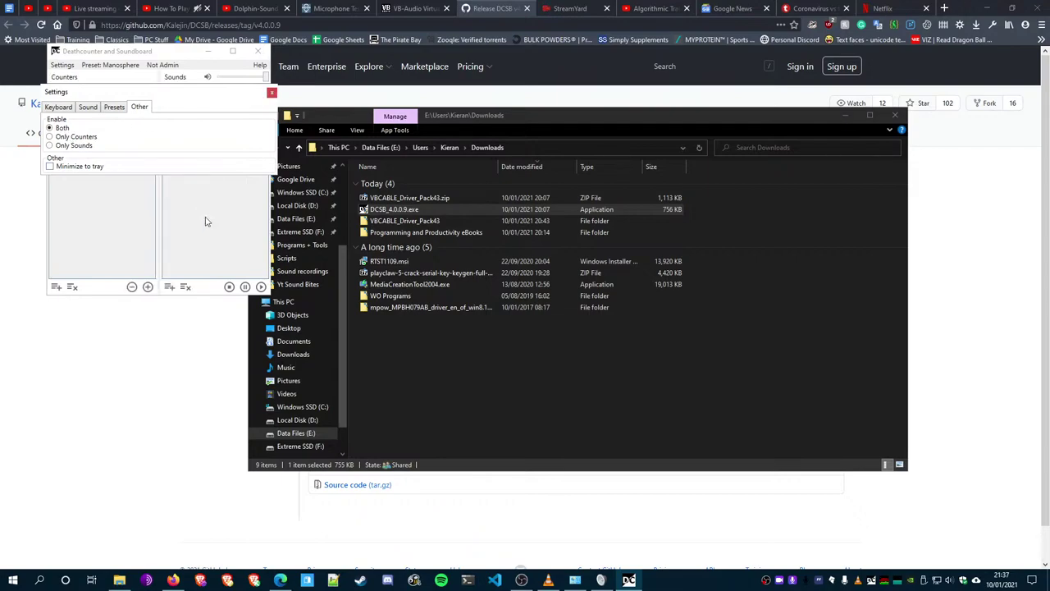
pyautogui.click(272, 92)
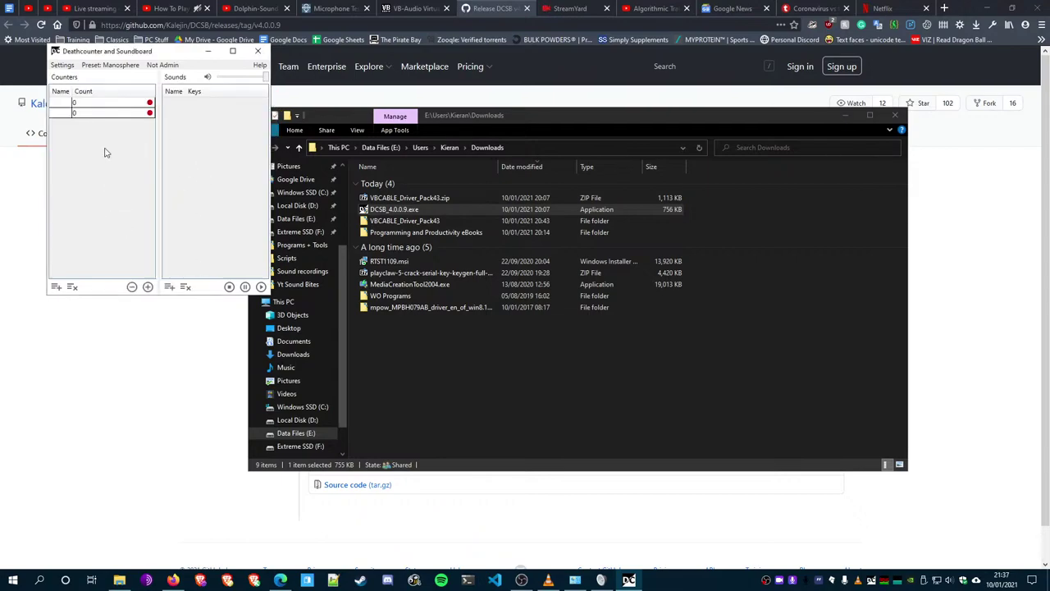
pyautogui.click(62, 65)
pyautogui.click(139, 107)
pyautogui.click(72, 145)
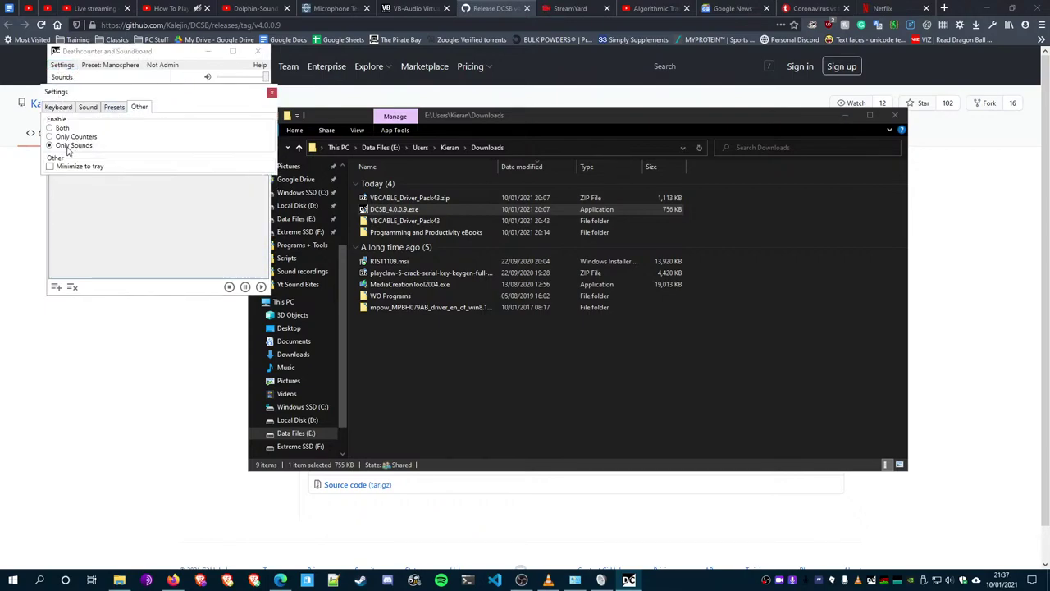
pyautogui.click(271, 93)
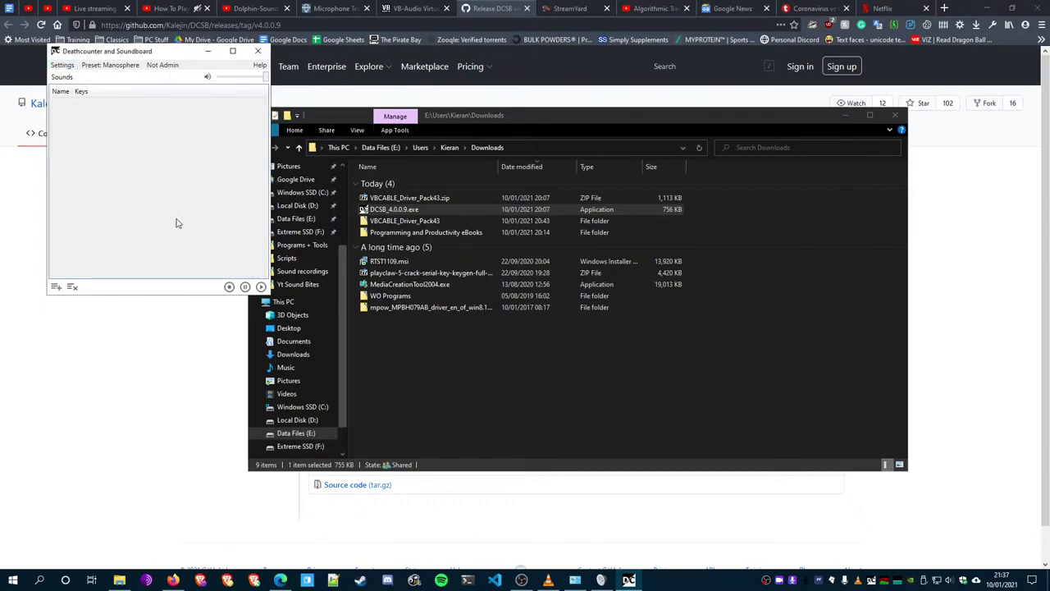
# - Add a sound named Grey that plays 3rd HOLD ON FULL.mp3 from Yt Sound Bites
pyautogui.click(56, 287)
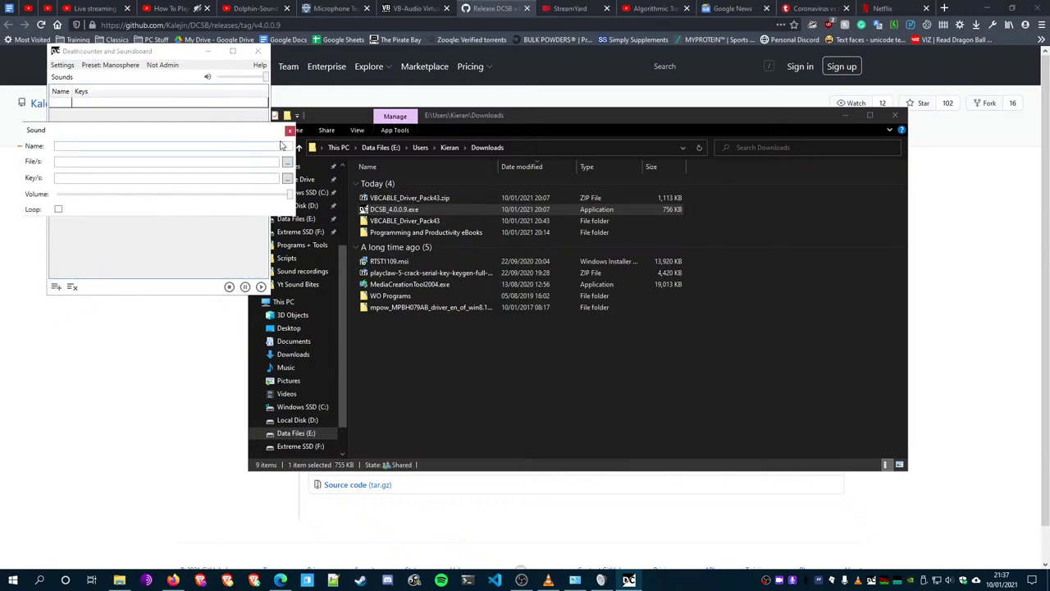
pyautogui.click(289, 130)
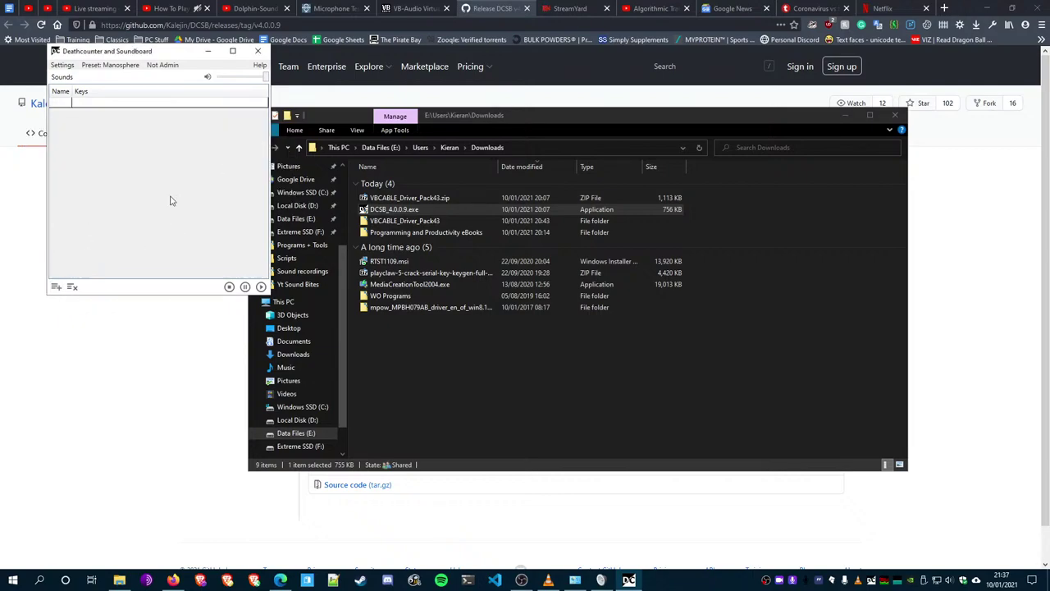
pyautogui.click(56, 287)
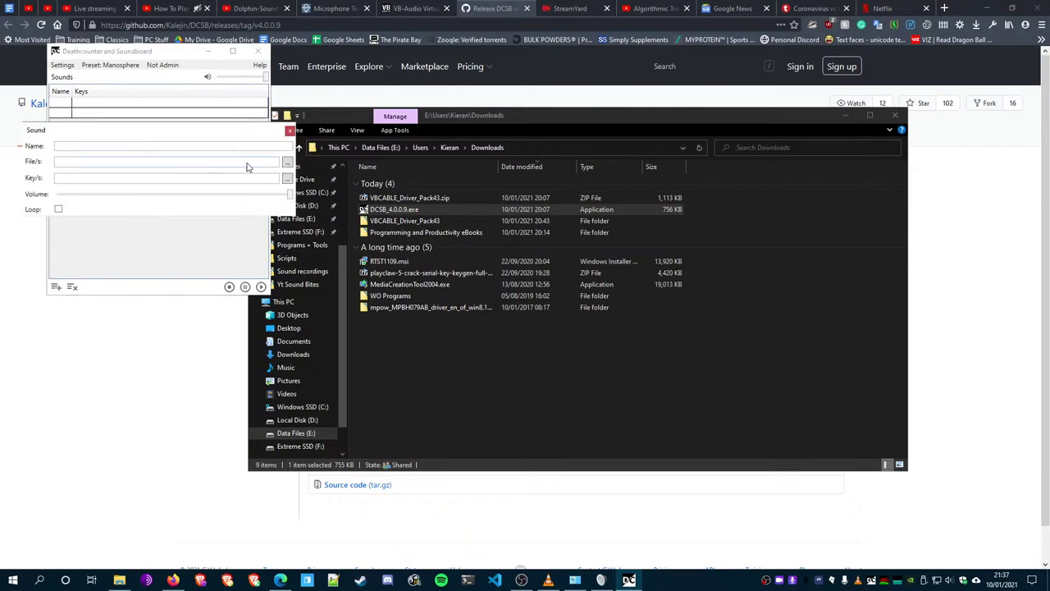
pyautogui.click(285, 164)
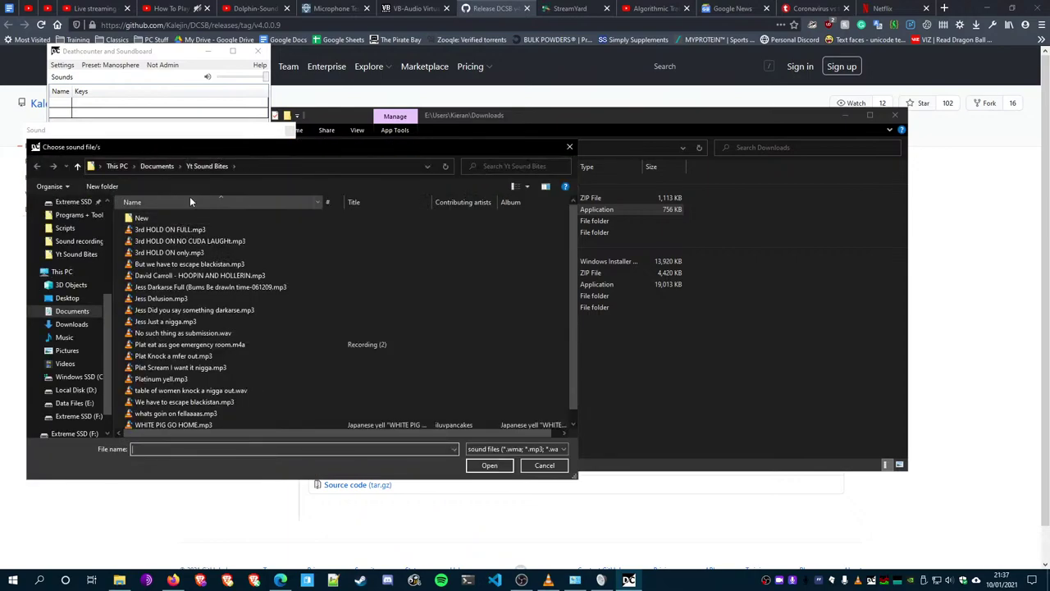
pyautogui.click(74, 338)
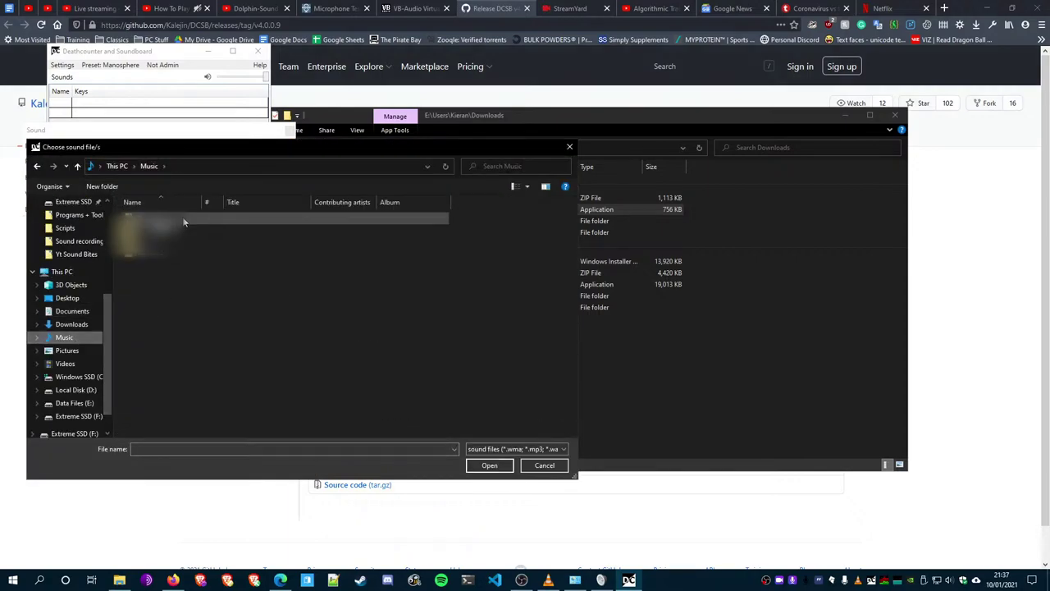
pyautogui.hotkey('alt', 'Left')
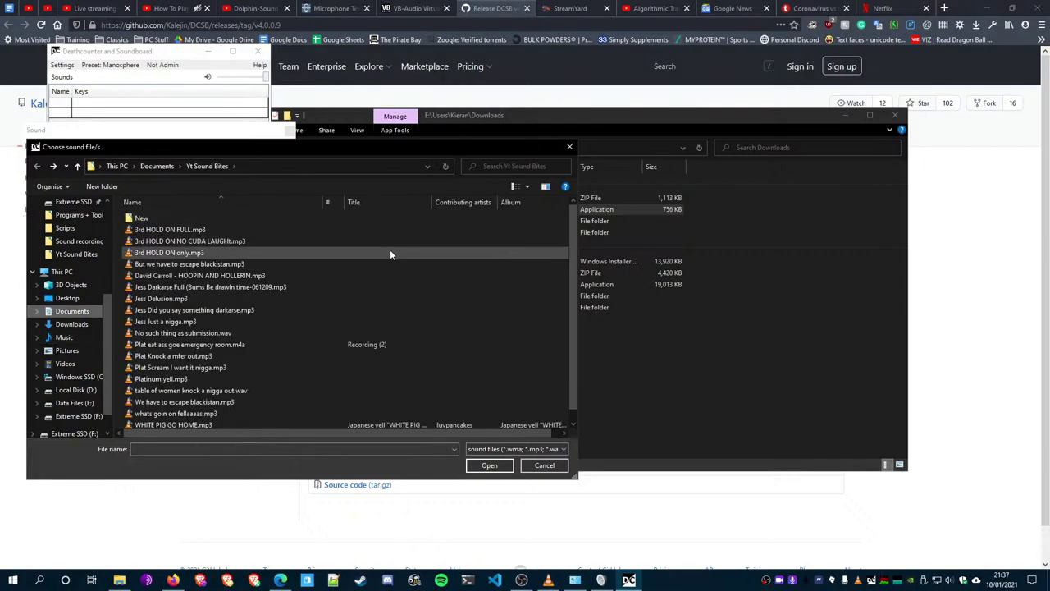
pyautogui.doubleClick(197, 230)
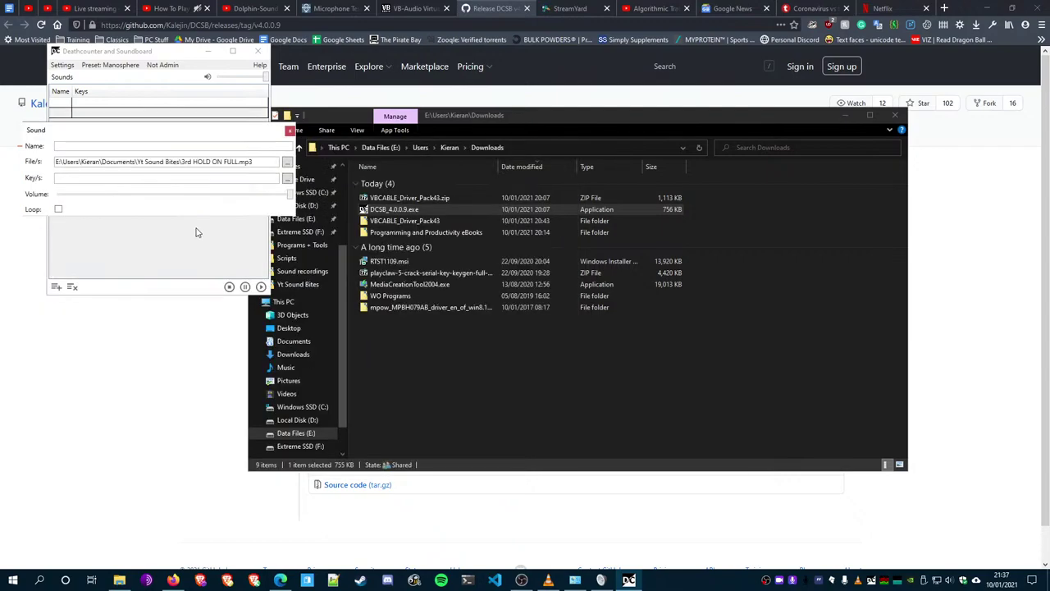
pyautogui.click(123, 148)
pyautogui.write('G')
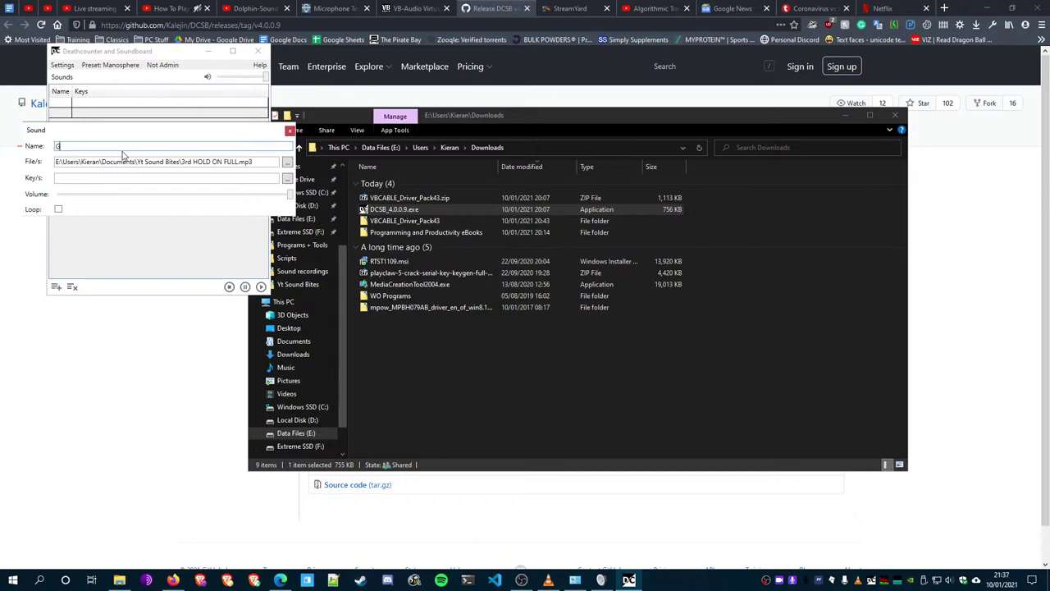
pyautogui.write('rey')
pyautogui.click(291, 131)
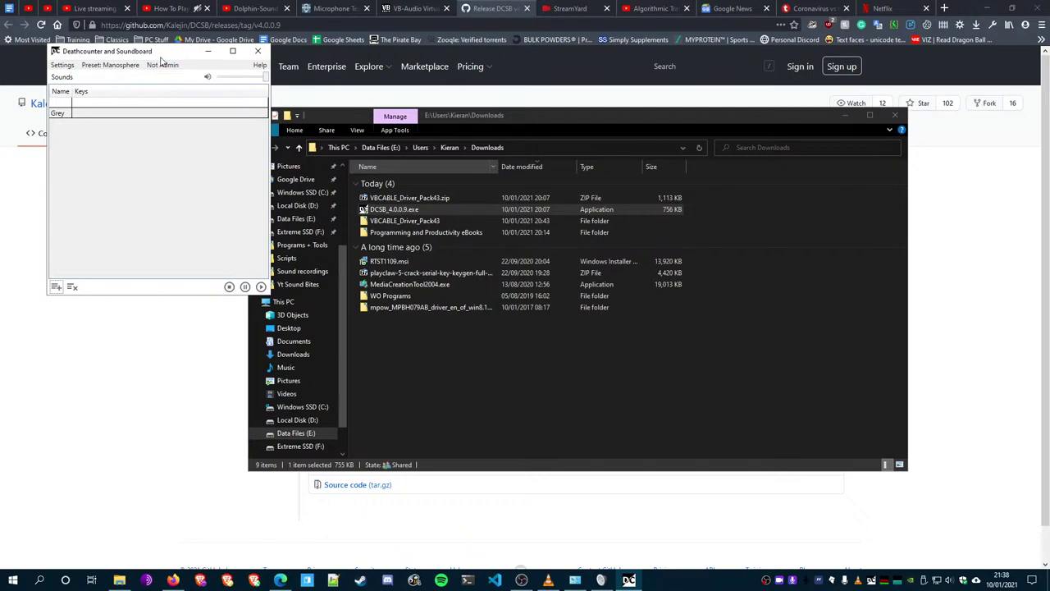
# - Move the soundboard window aside, close it, and bring the browser forward
pyautogui.moveTo(167, 55); pyautogui.dragTo(135, 179)
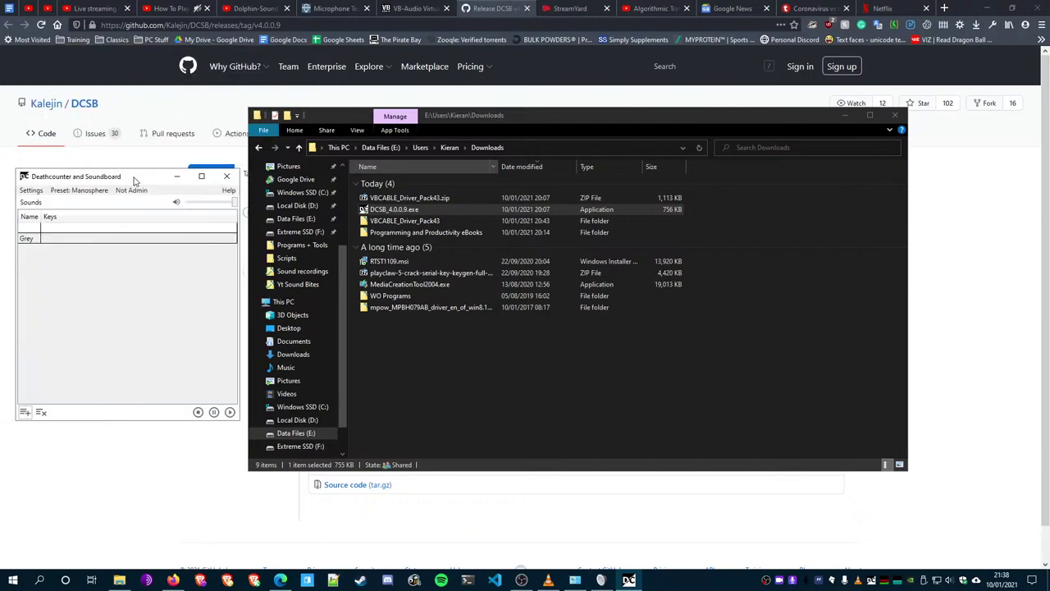
pyautogui.click(227, 178)
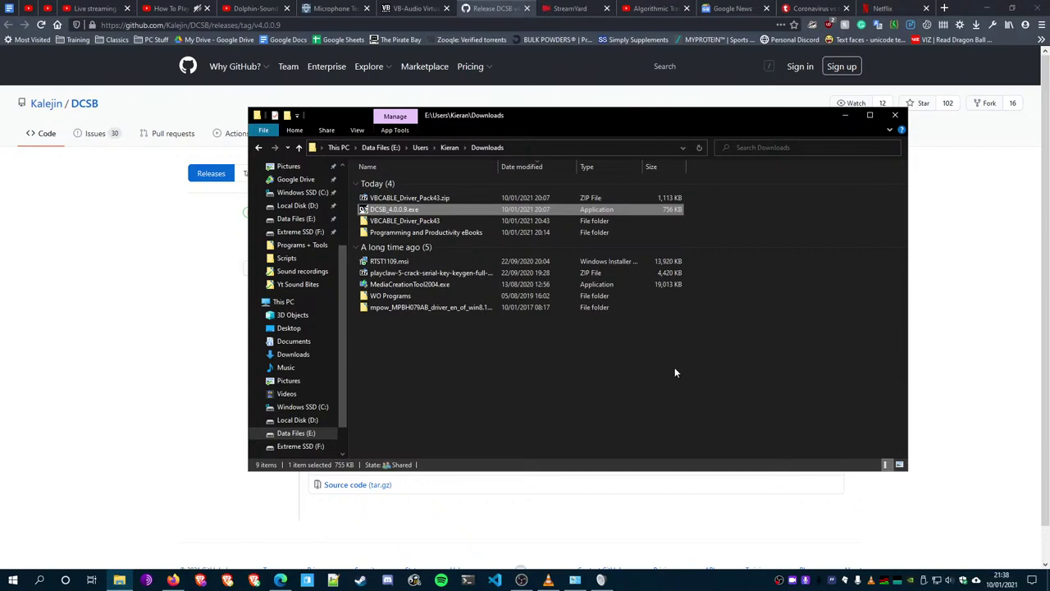
pyautogui.click(177, 6)
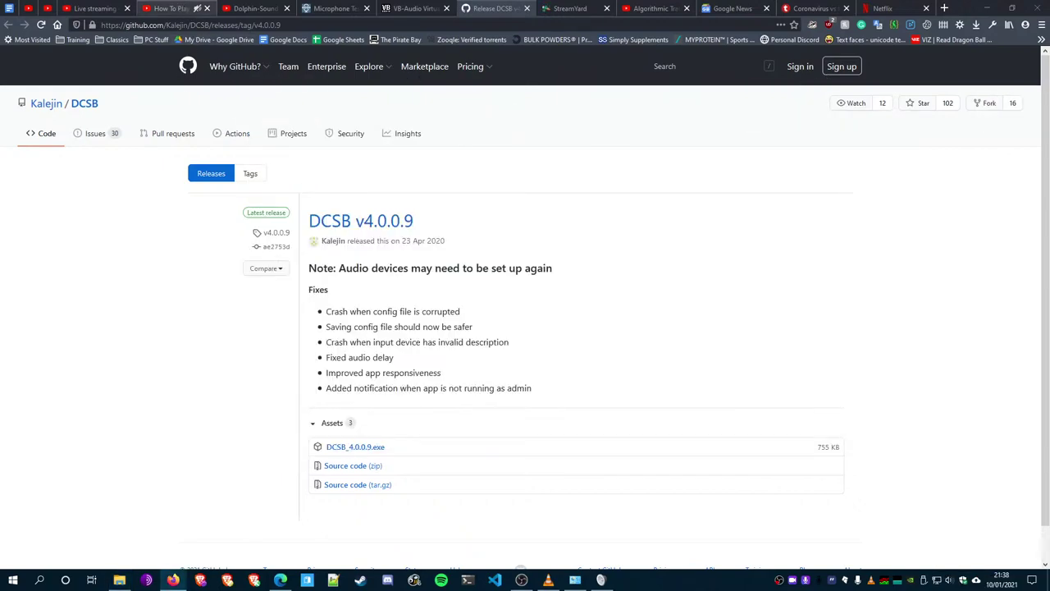
# - Close the tutorial tab, leaving the Dolphin-Sound Effect video showing
pyautogui.click(207, 7)
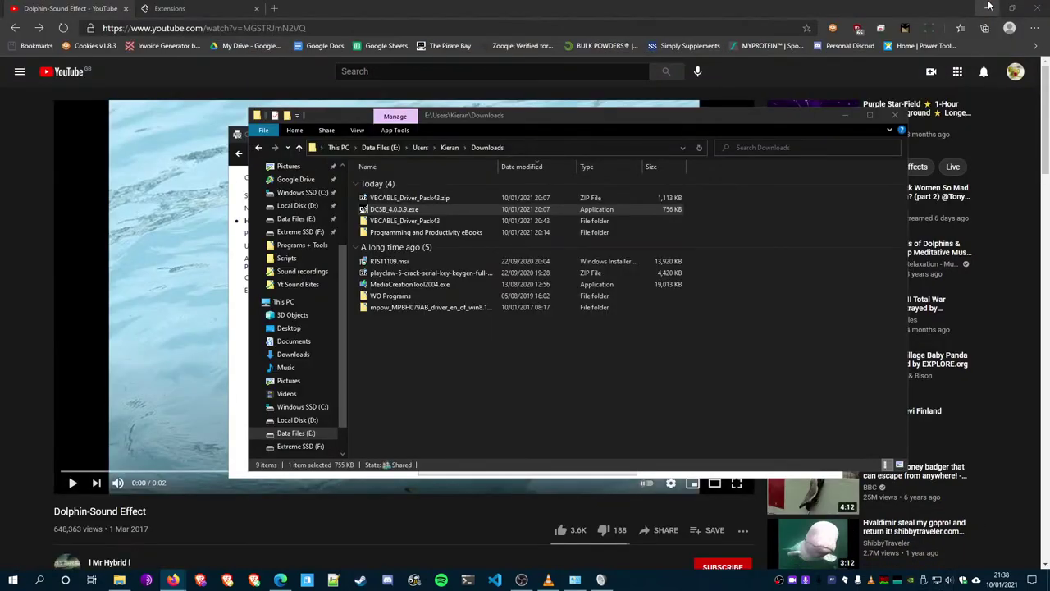
# - Minimize the browser and Downloads folder, and close Control Panel
pyautogui.click(988, 7)
pyautogui.click(844, 115)
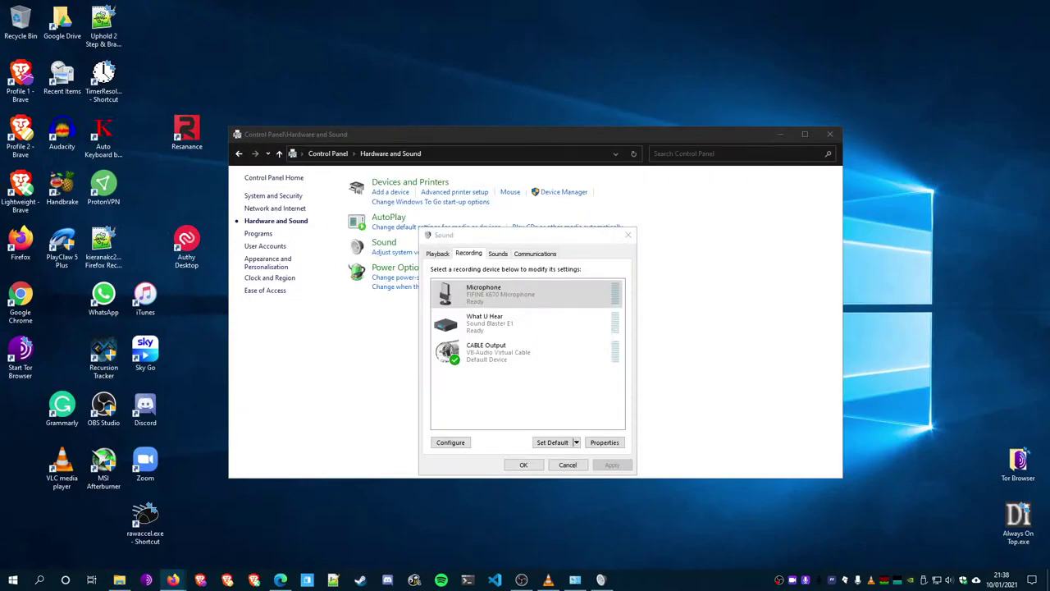
pyautogui.click(830, 134)
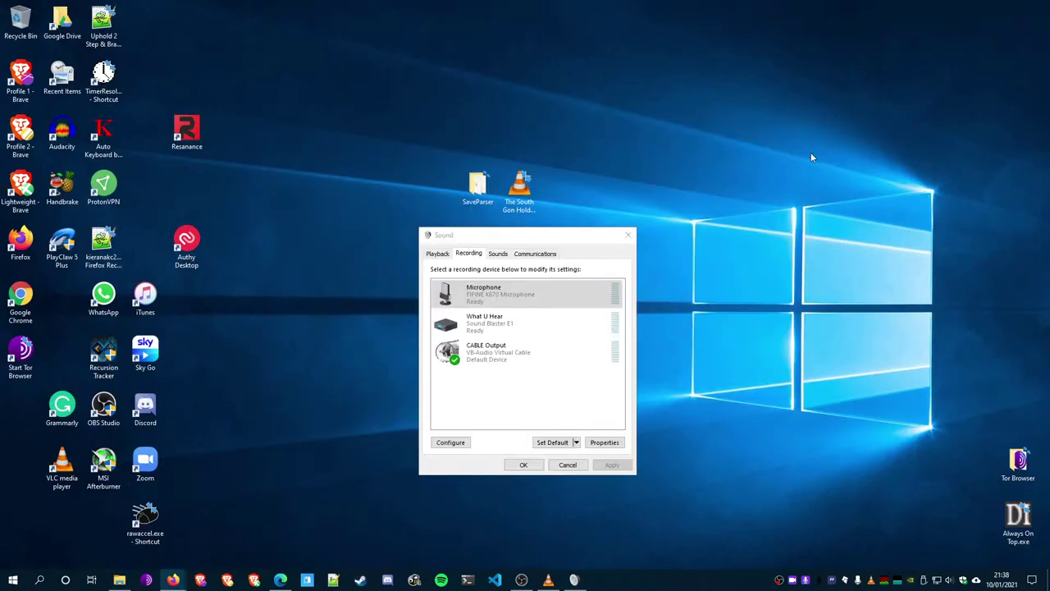
# - Open Sound settings from the tray speaker and go to App volume and device preferences
pyautogui.rightClick(949, 580)
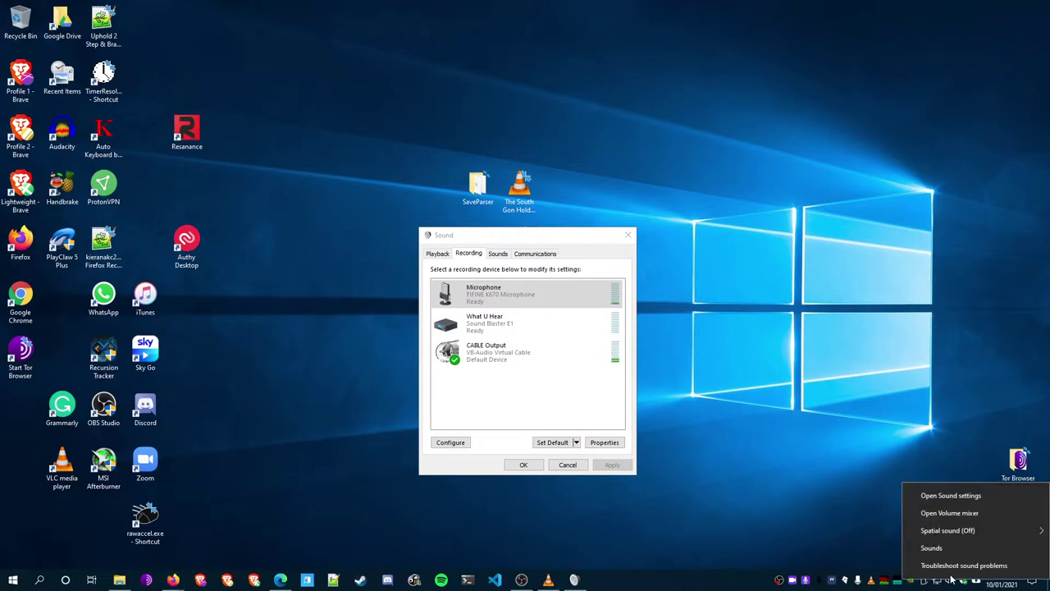
pyautogui.click(968, 496)
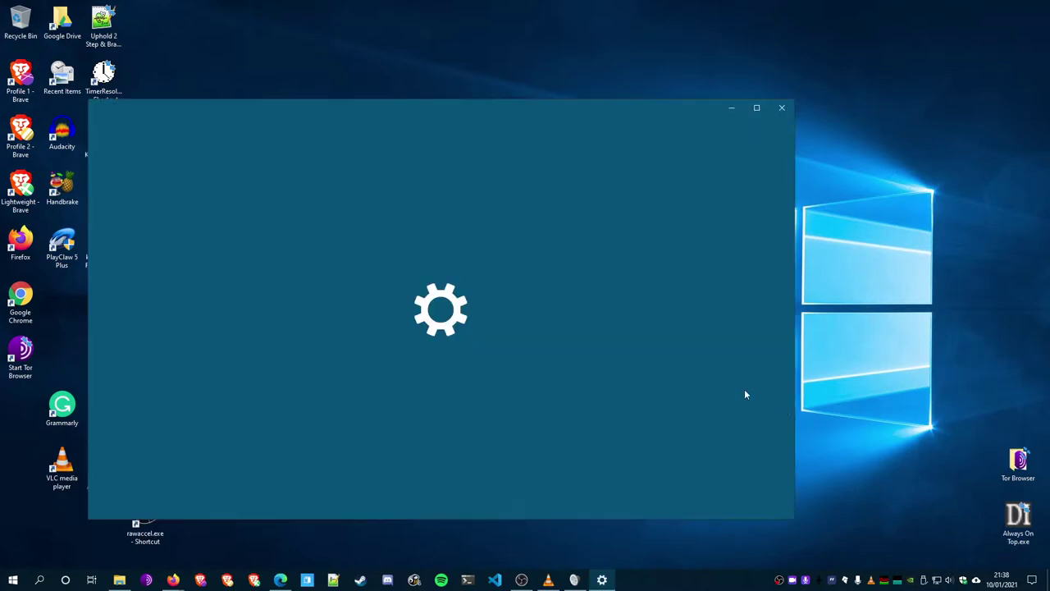
pyautogui.scroll(-5, 408, 319)
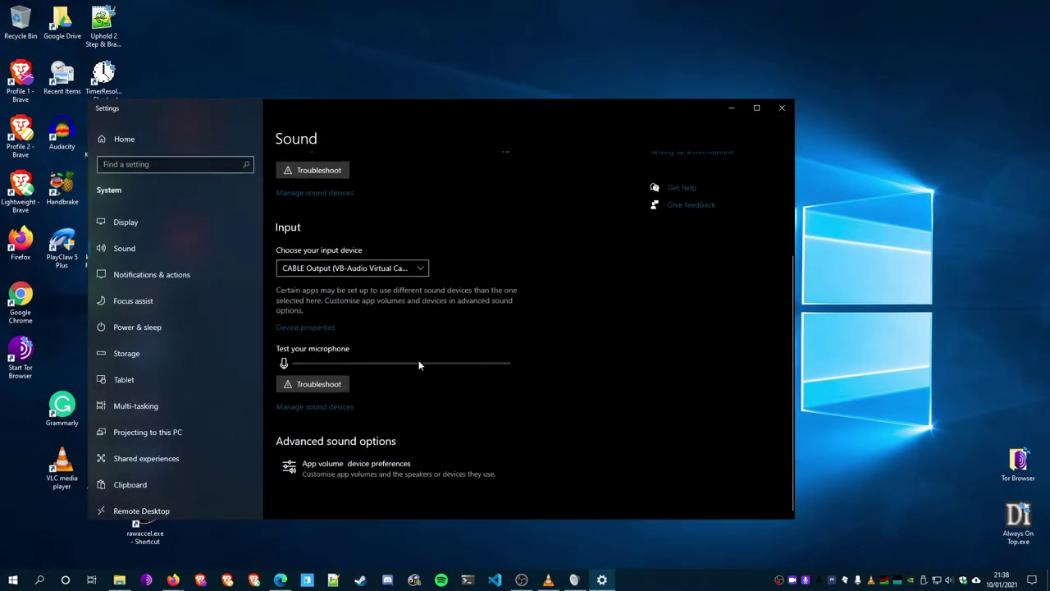
pyautogui.click(355, 469)
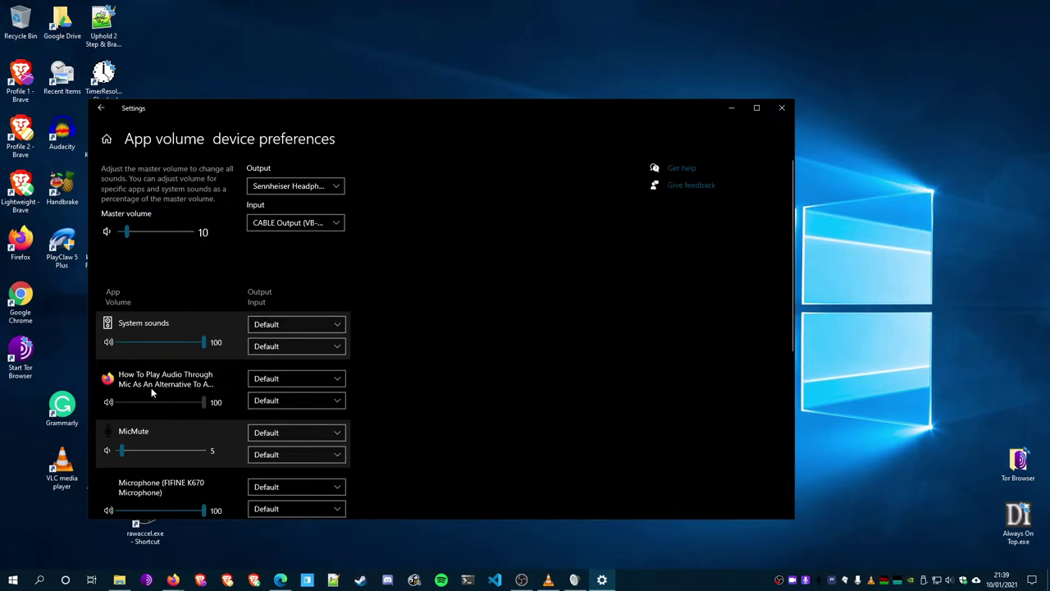
# - Start the Dolphin-Sound Effect video playing, then return to the app volume settings
pyautogui.scroll(-3, 175, 392)
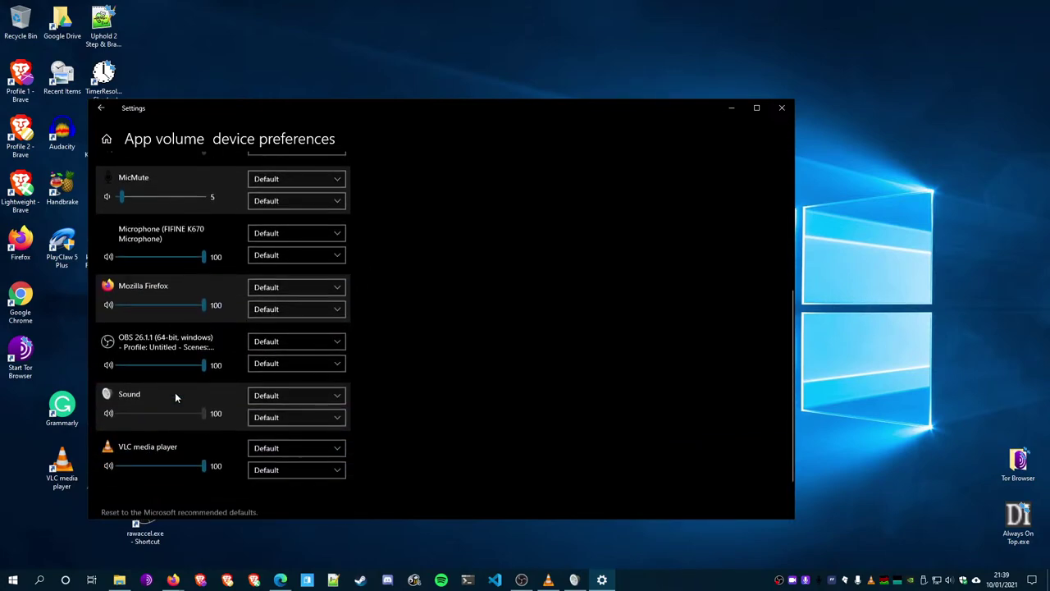
pyautogui.scroll(2, 175, 388)
pyautogui.scroll(2, 187, 332)
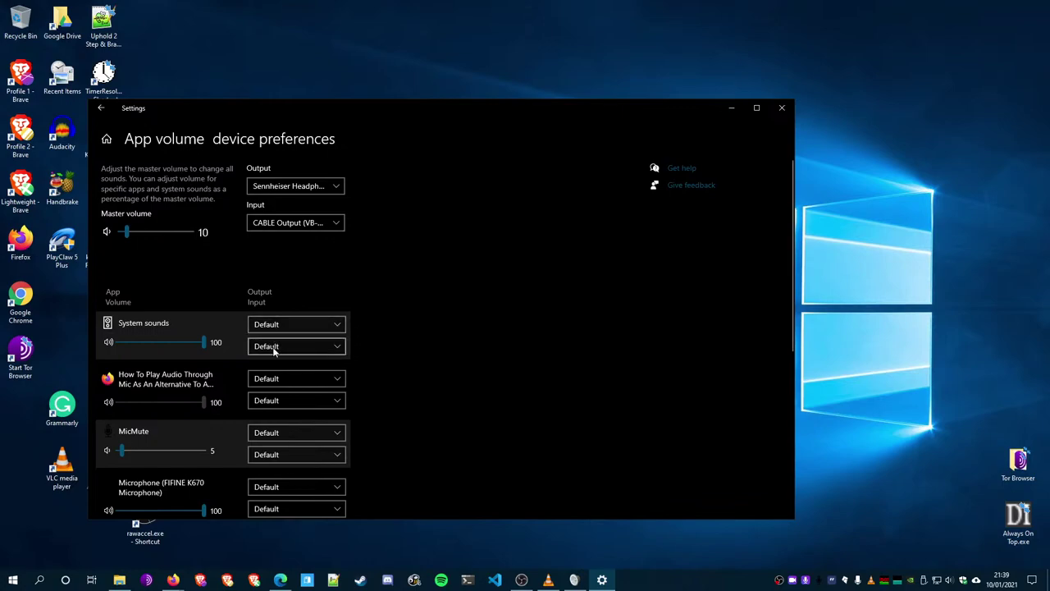
pyautogui.scroll(-3, 214, 355)
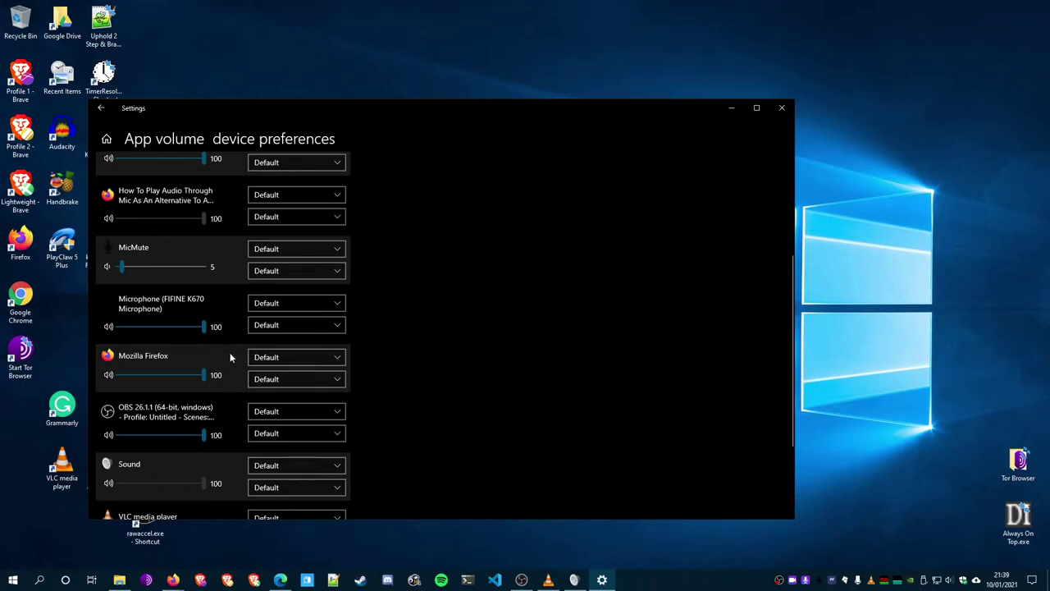
pyautogui.scroll(-2, 227, 356)
pyautogui.scroll(1, 229, 352)
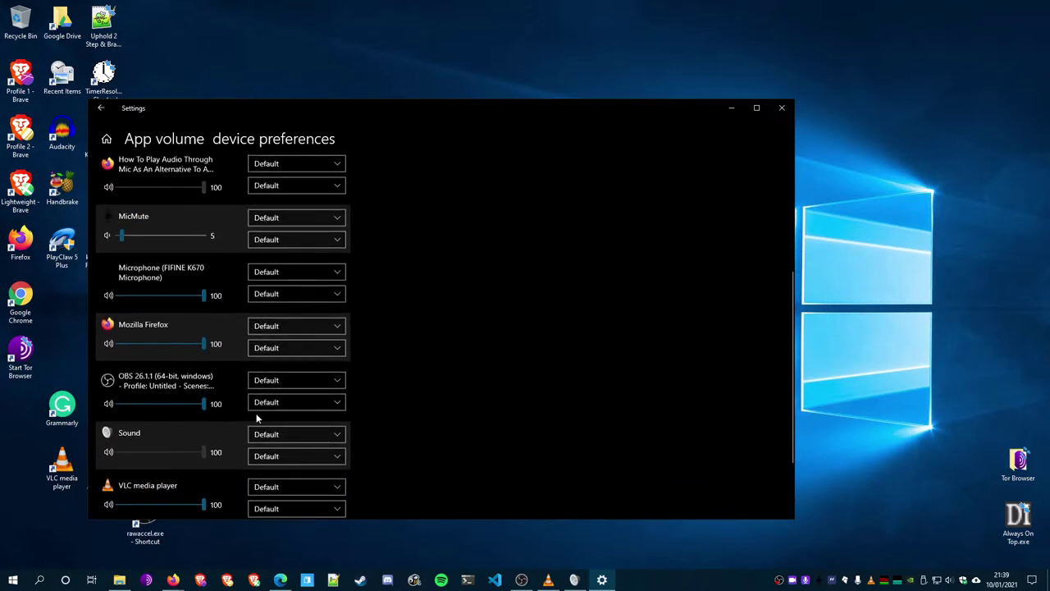
pyautogui.click(280, 580)
pyautogui.click(223, 376)
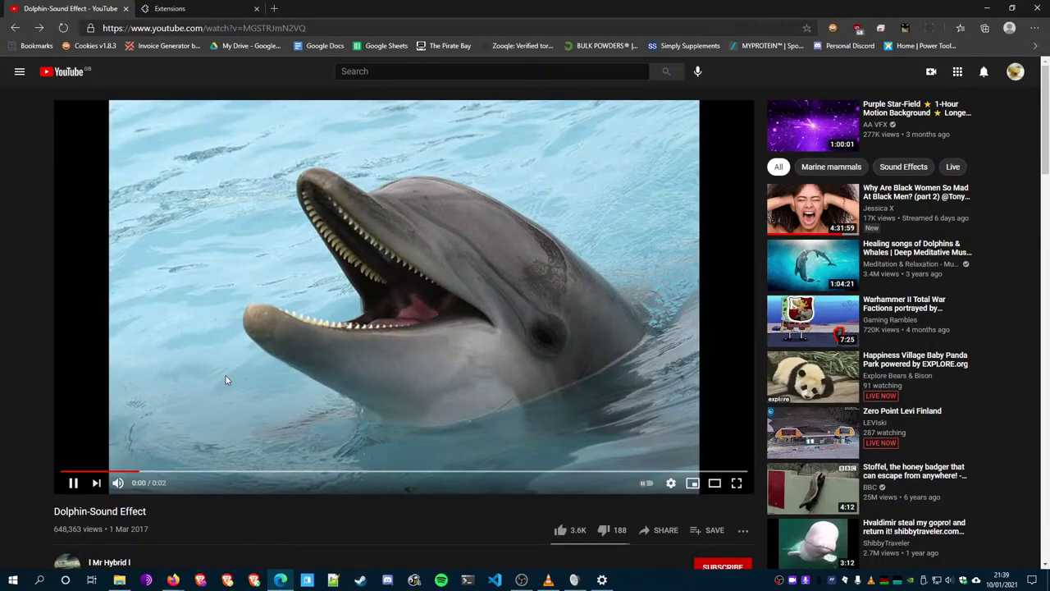
pyautogui.click(987, 7)
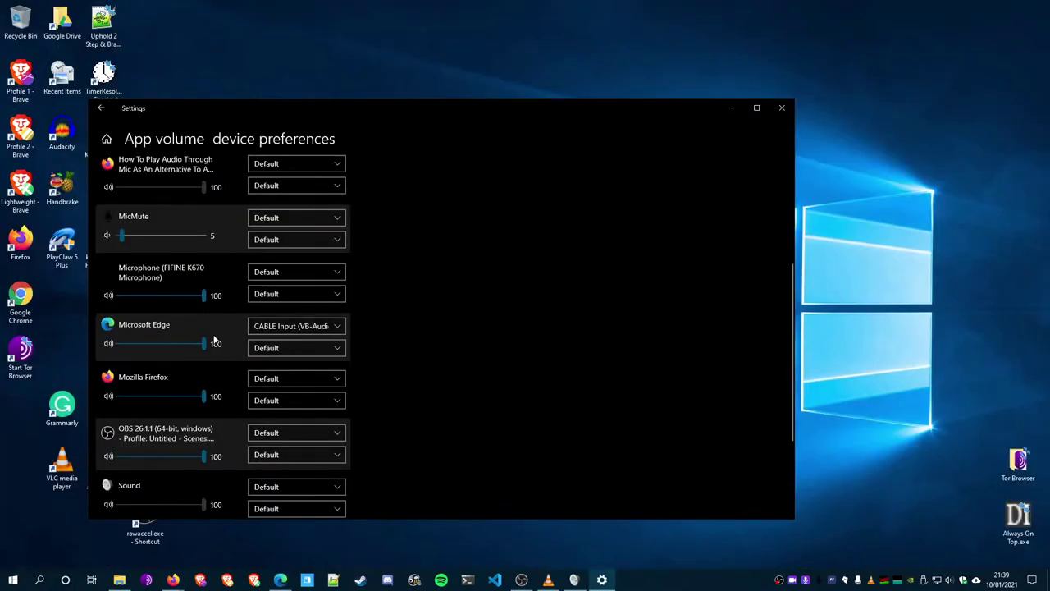
# - Set Microsoft Edge's output device to CABLE Input, then close Settings
pyautogui.scroll(-2, 196, 276)
pyautogui.scroll(2, 196, 276)
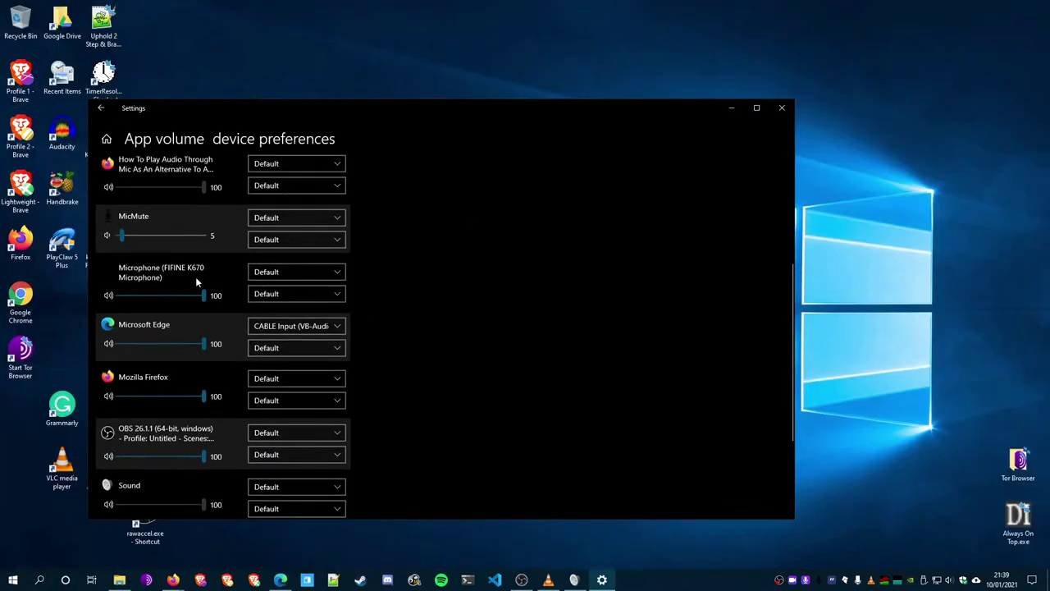
pyautogui.click(312, 328)
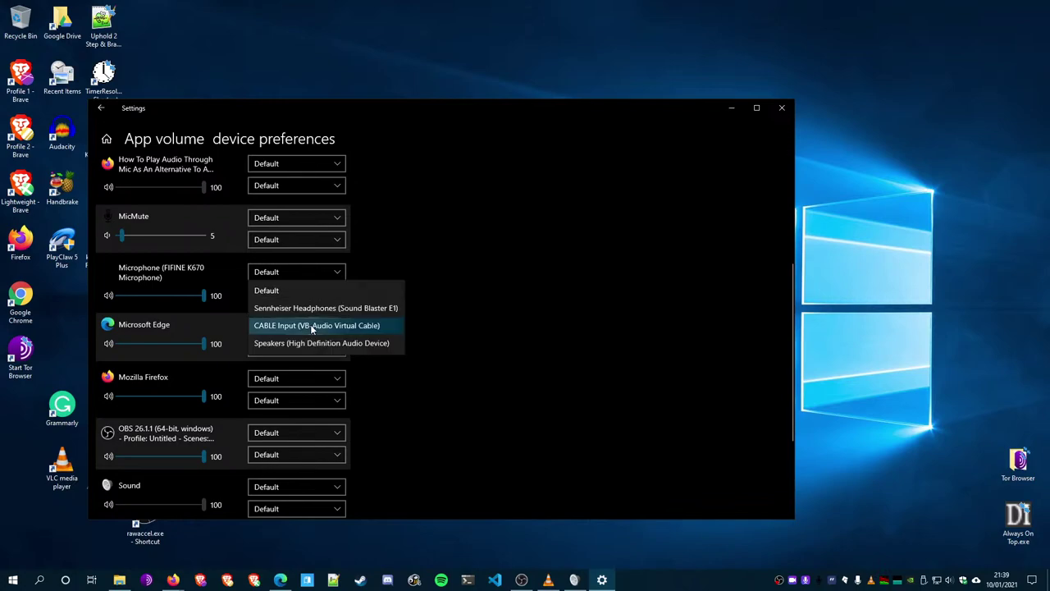
pyautogui.click(229, 327)
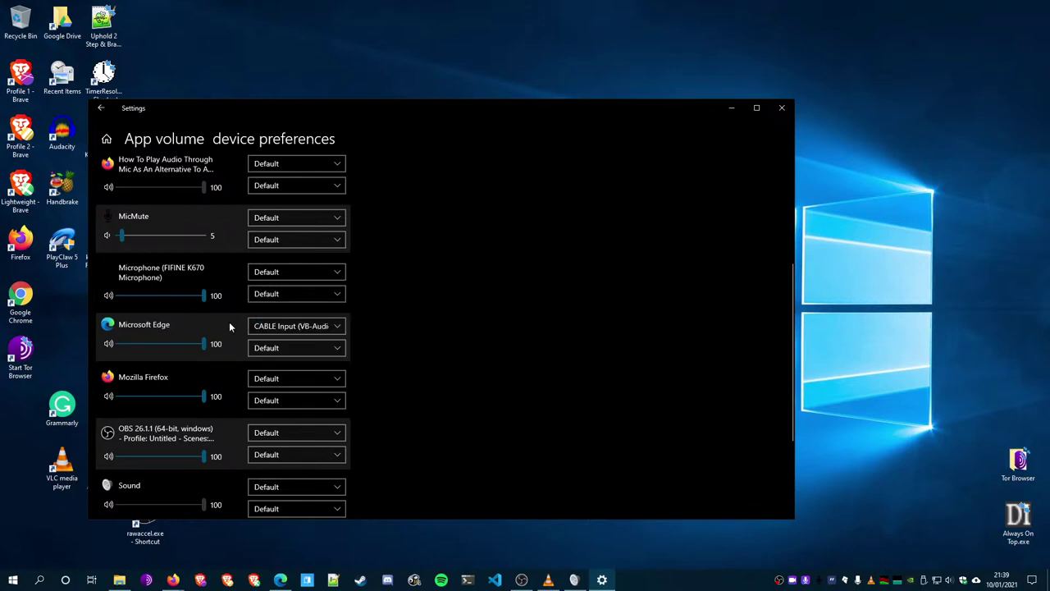
pyautogui.click(311, 327)
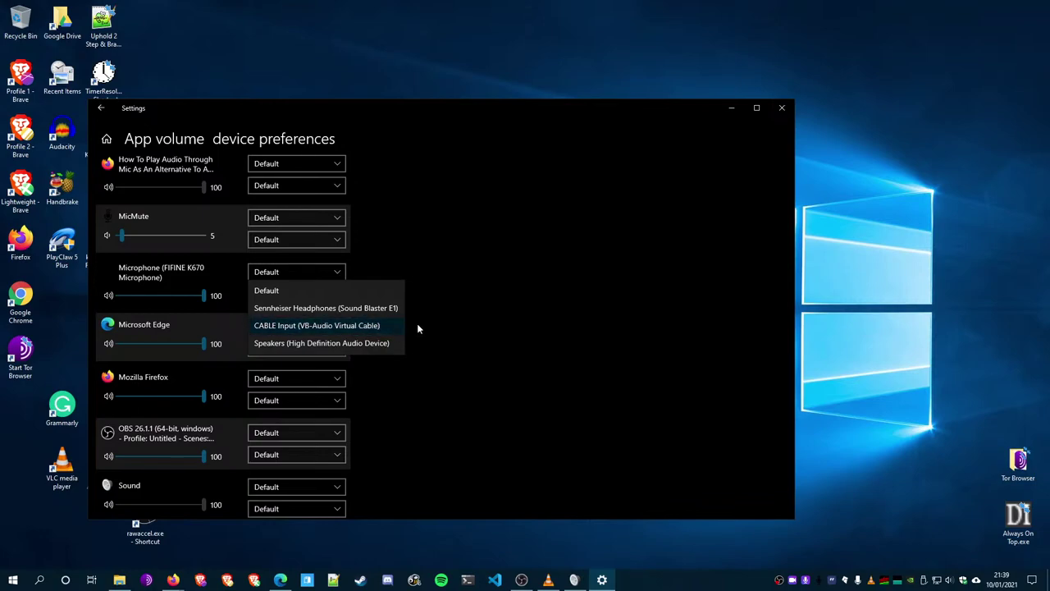
pyautogui.click(386, 325)
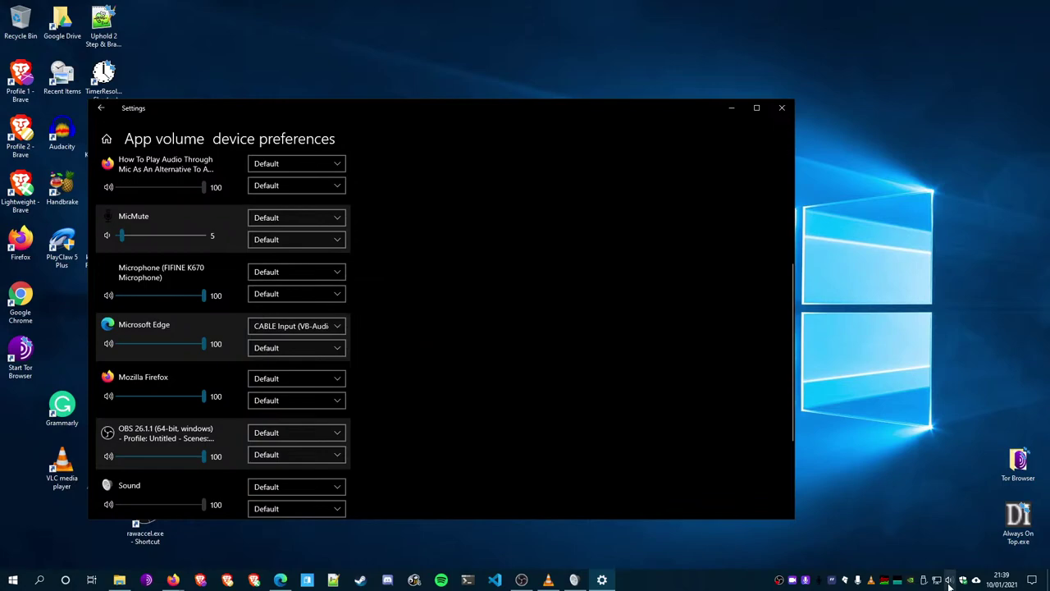
pyautogui.click(781, 107)
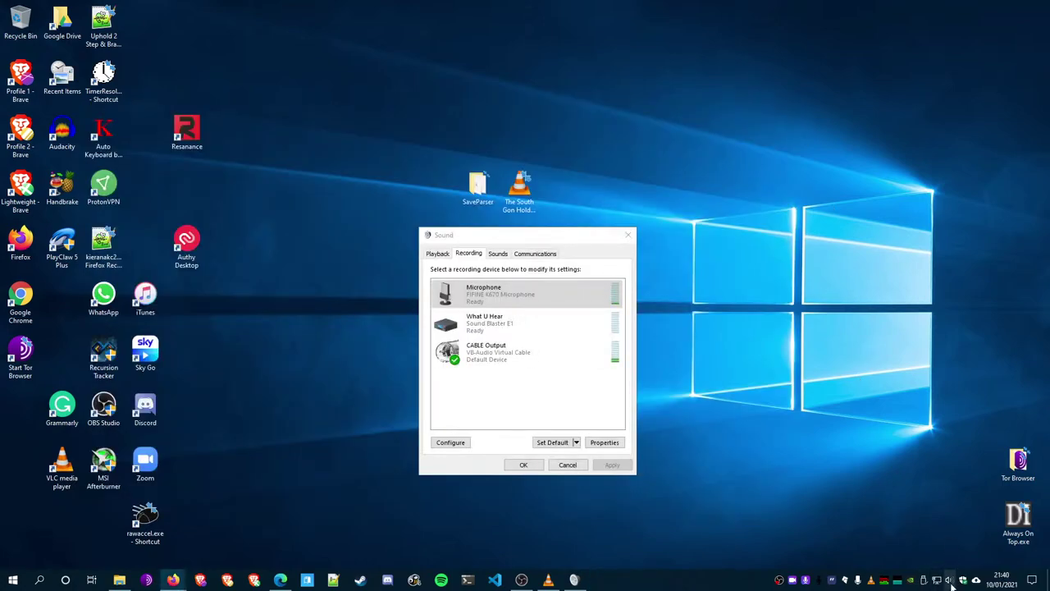
# - Reopen Sound settings from the tray and go to App volume and device preferences
pyautogui.rightClick(951, 585)
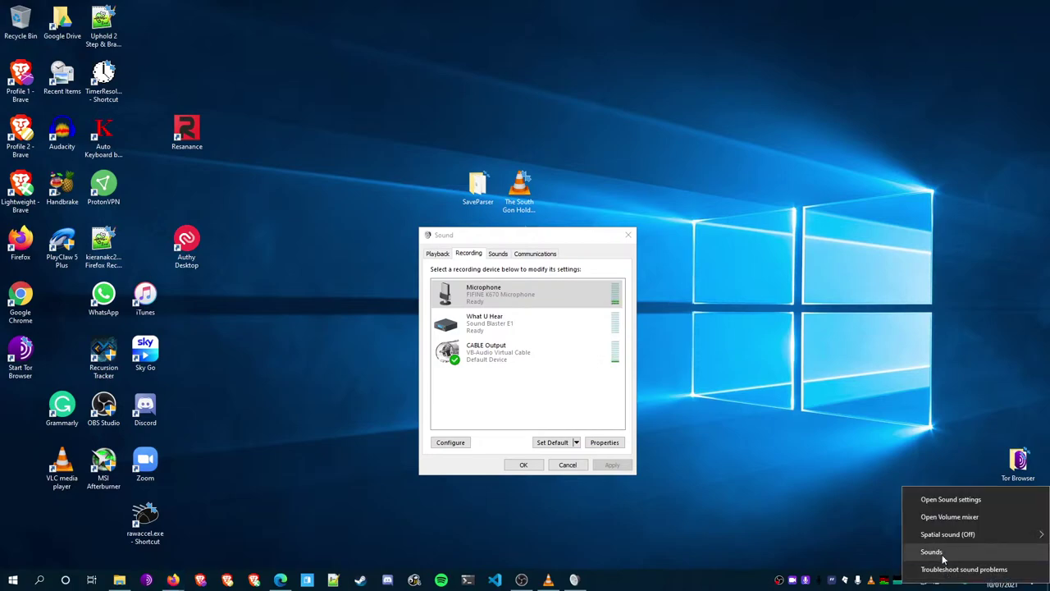
pyautogui.click(943, 501)
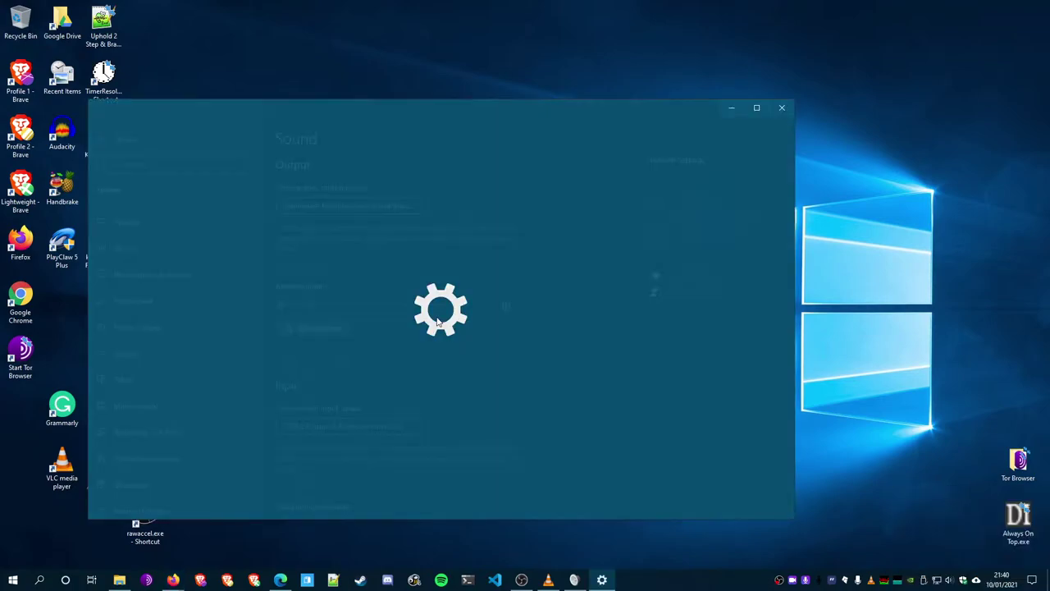
pyautogui.scroll(-3, 376, 311)
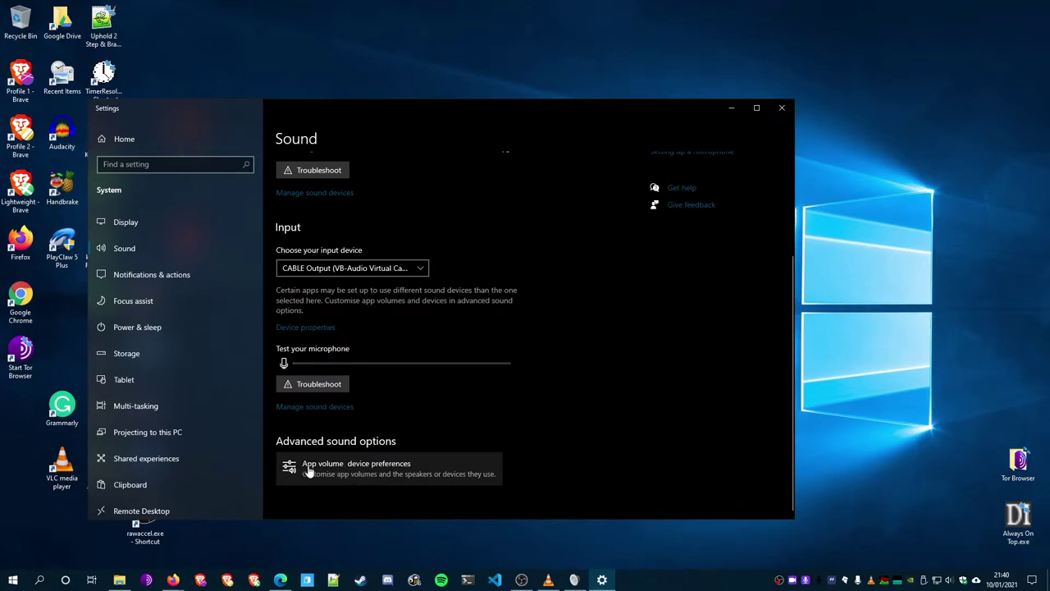
pyautogui.click(395, 470)
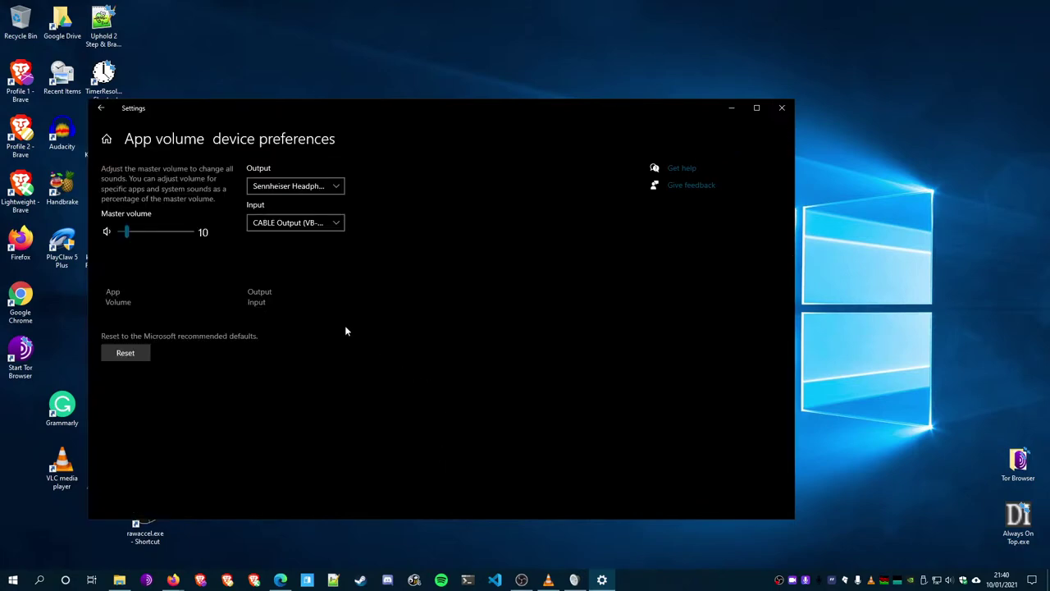
# - Confirm Microsoft Edge's output is still set to CABLE Input
pyautogui.scroll(-5, 313, 332)
pyautogui.scroll(1, 313, 333)
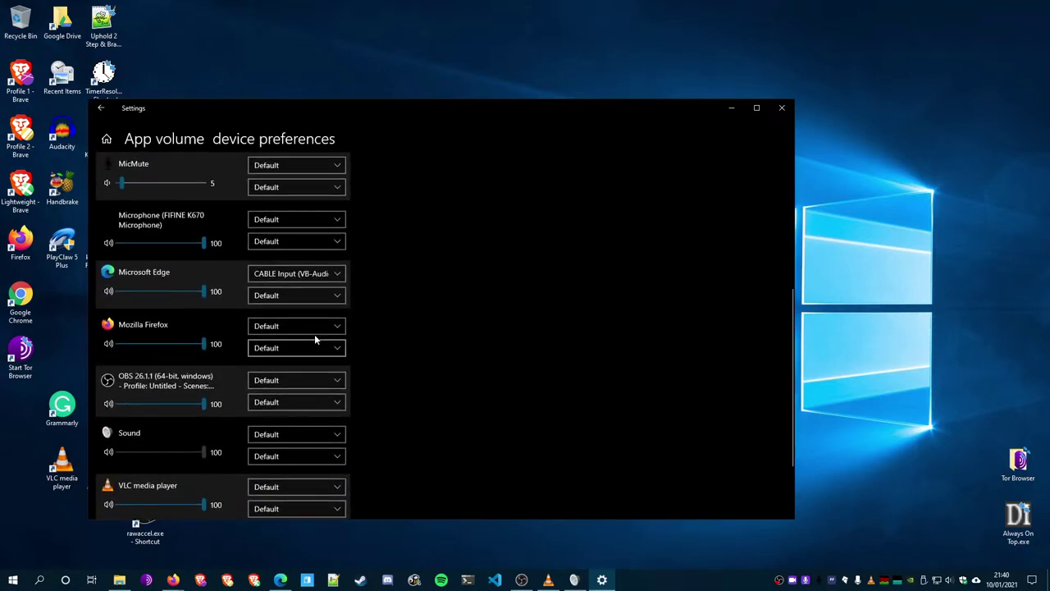
pyautogui.scroll(3, 332, 358)
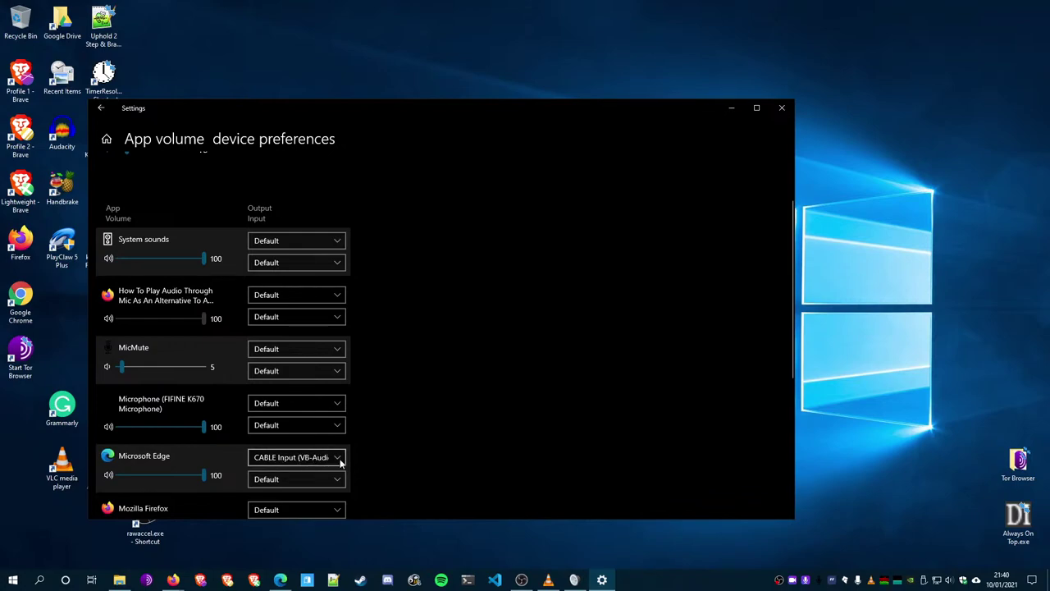
pyautogui.click(282, 458)
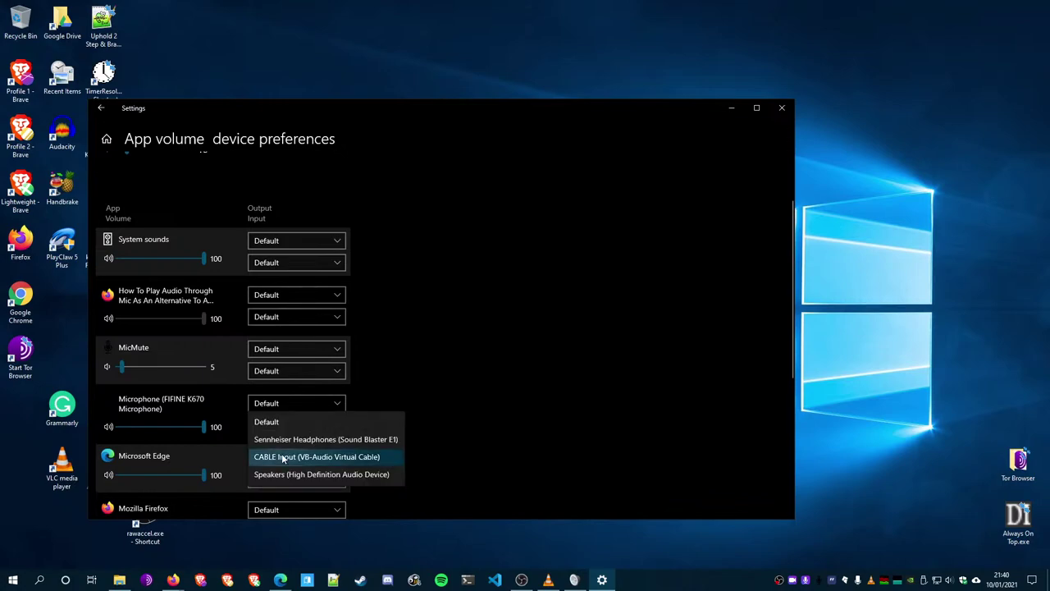
pyautogui.click(428, 464)
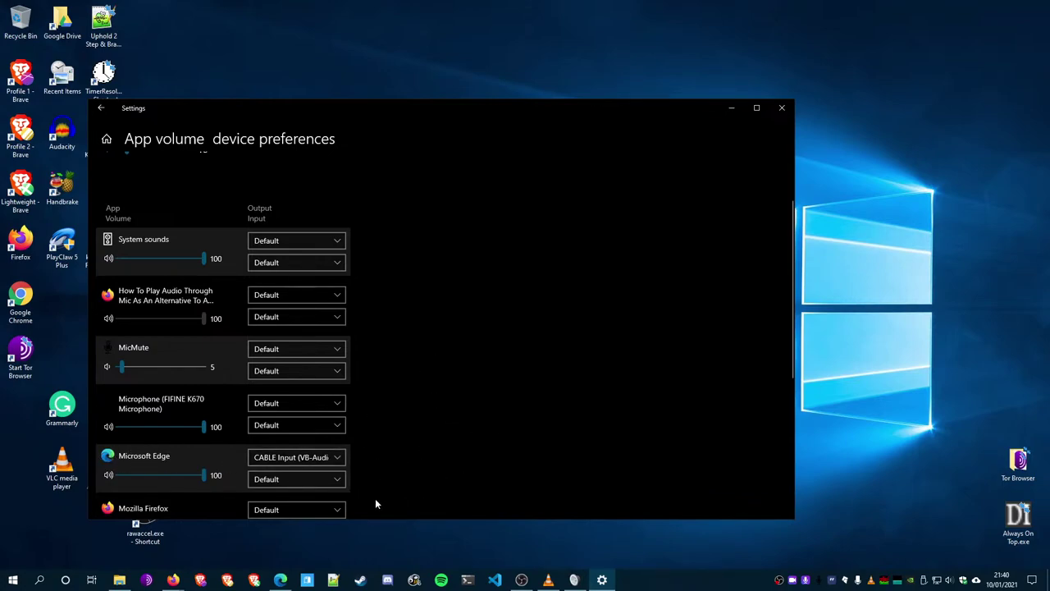
# - Close Settings, snap Edge to the right half, and show StreamYard in Firefox
pyautogui.click(781, 107)
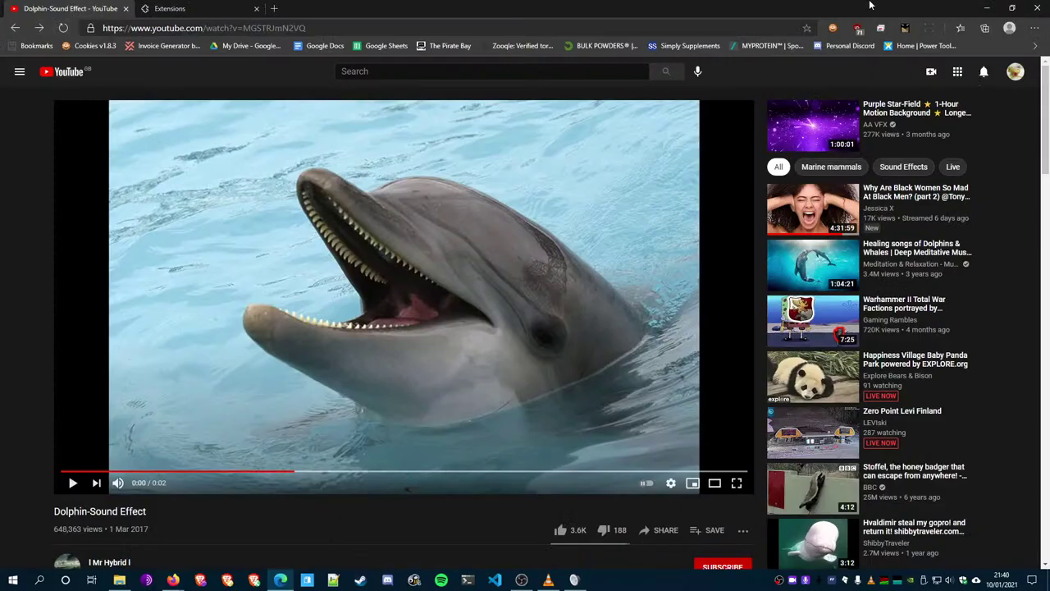
pyautogui.press('super+Right')
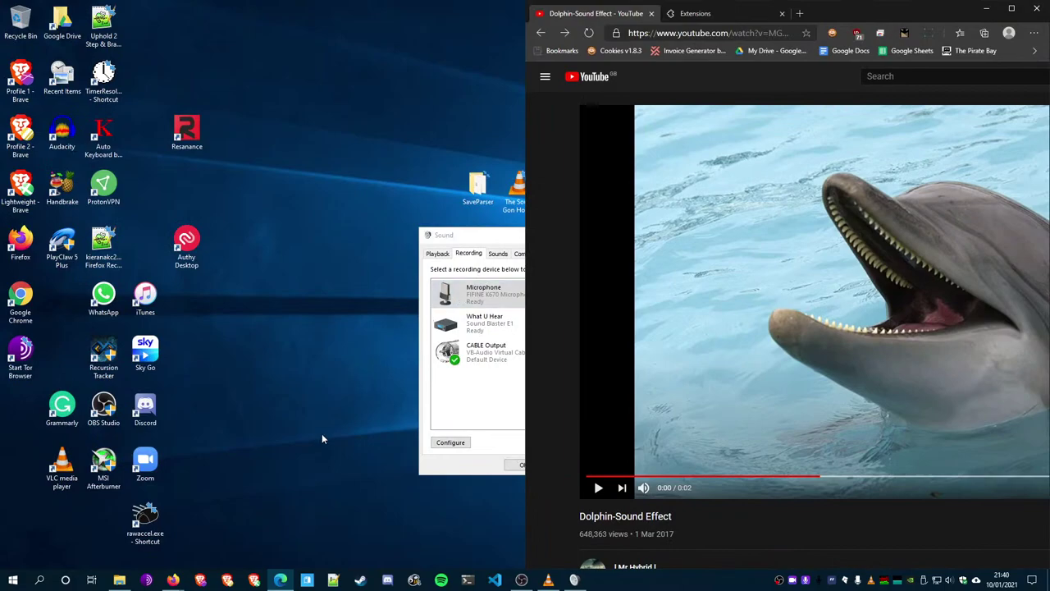
pyautogui.moveTo(167, 583)
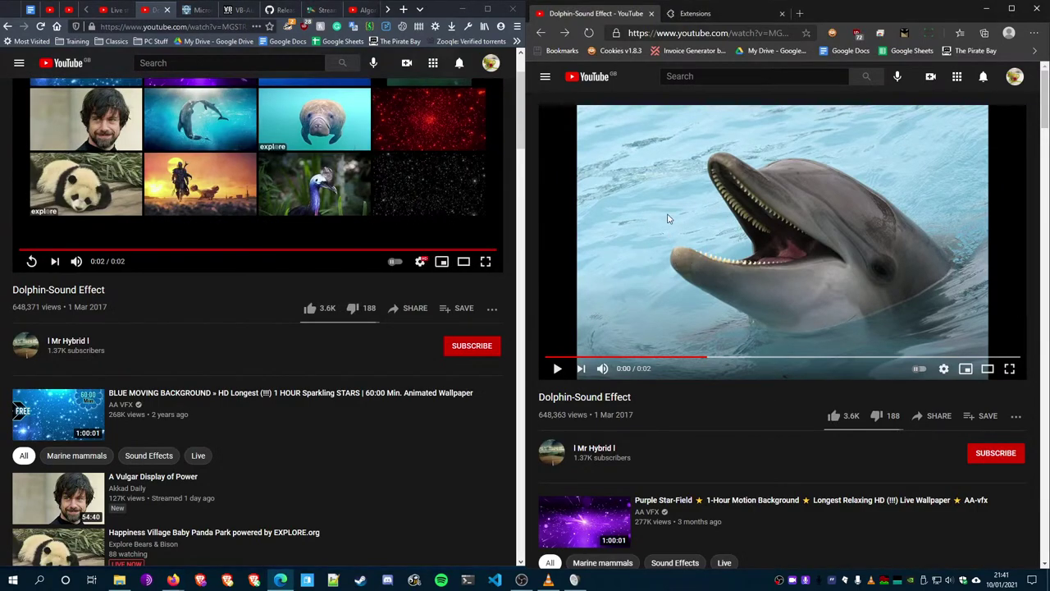
pyautogui.click(320, 12)
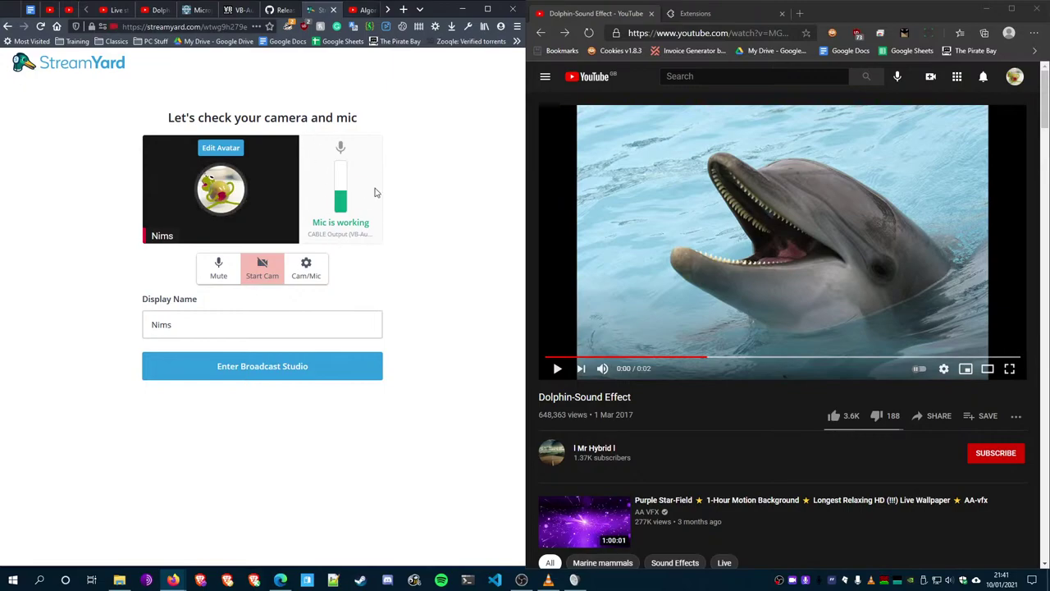
# - Play the dolphin clip and replay it twice so StreamYard's mic meter registers it
pyautogui.click(547, 361)
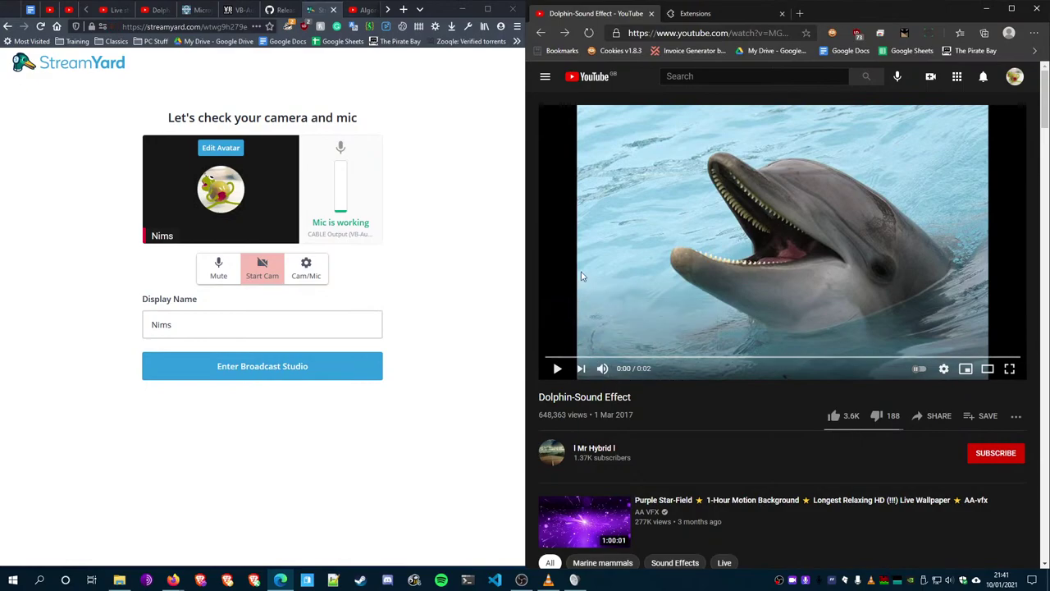
pyautogui.click(556, 371)
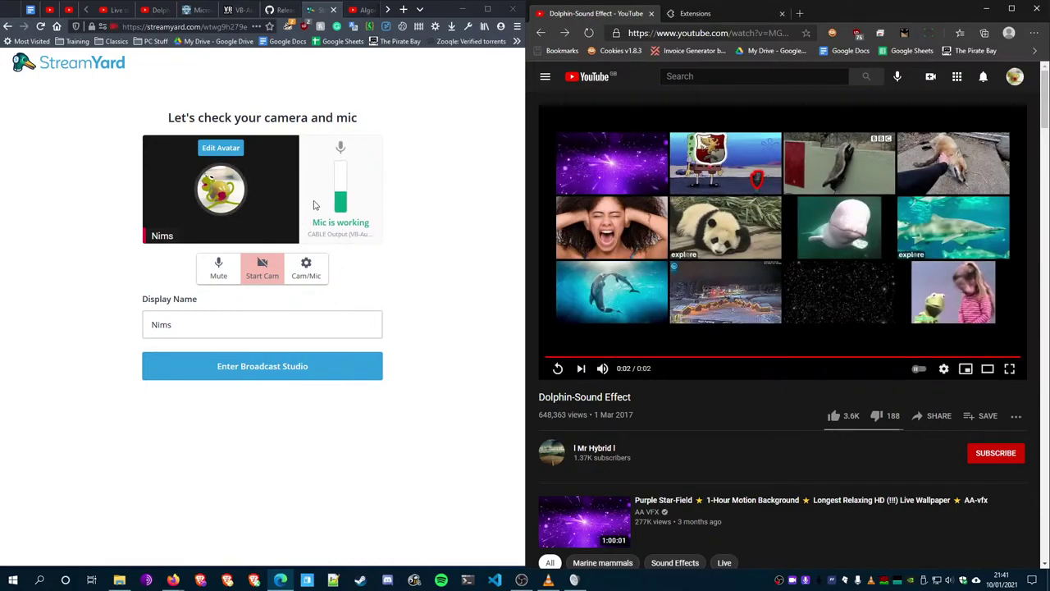
pyautogui.click(557, 369)
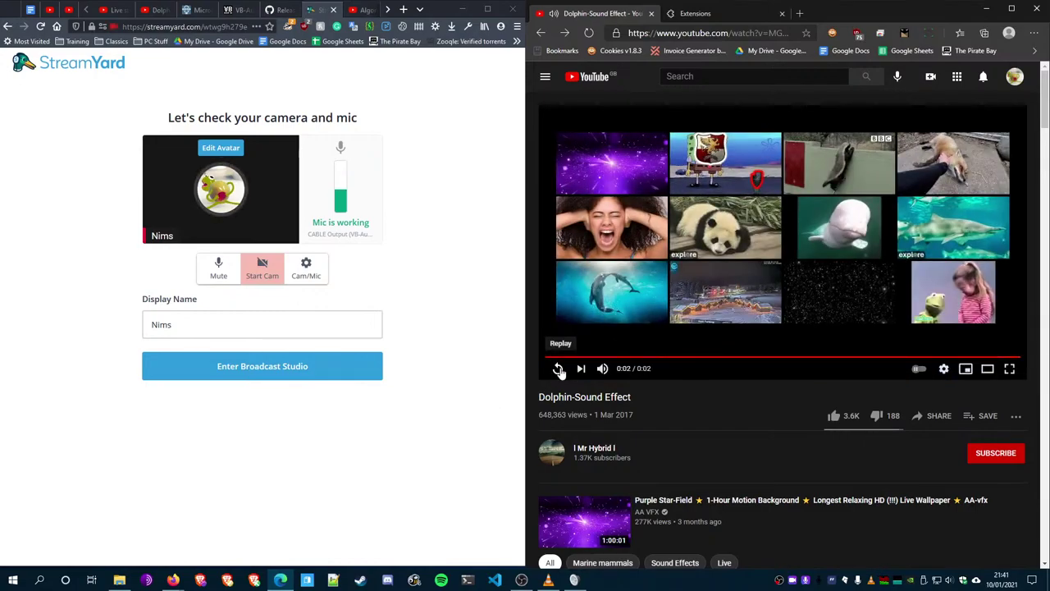
pyautogui.click(557, 369)
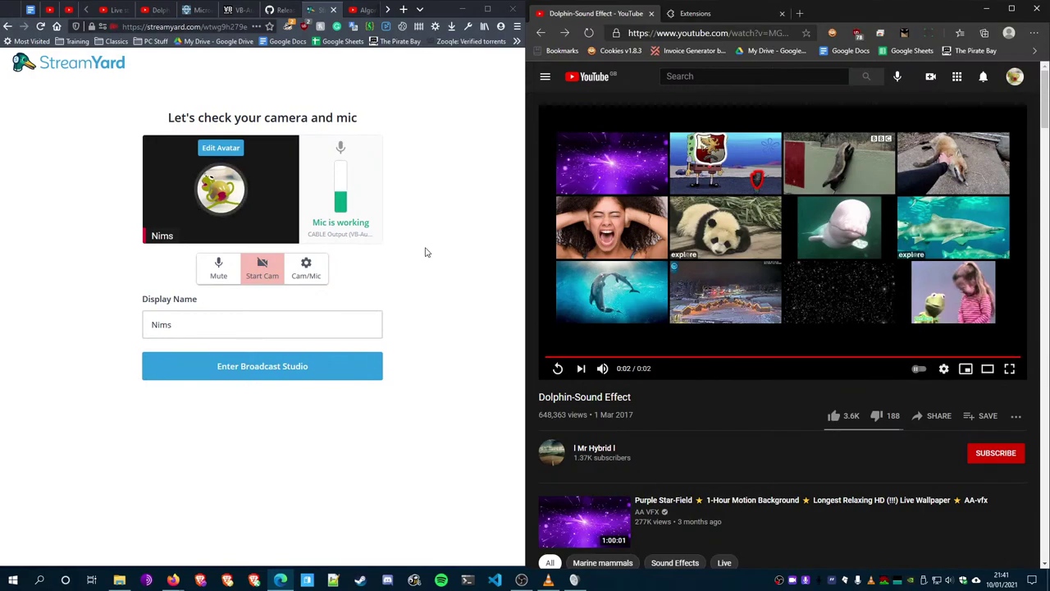
pyautogui.click(307, 267)
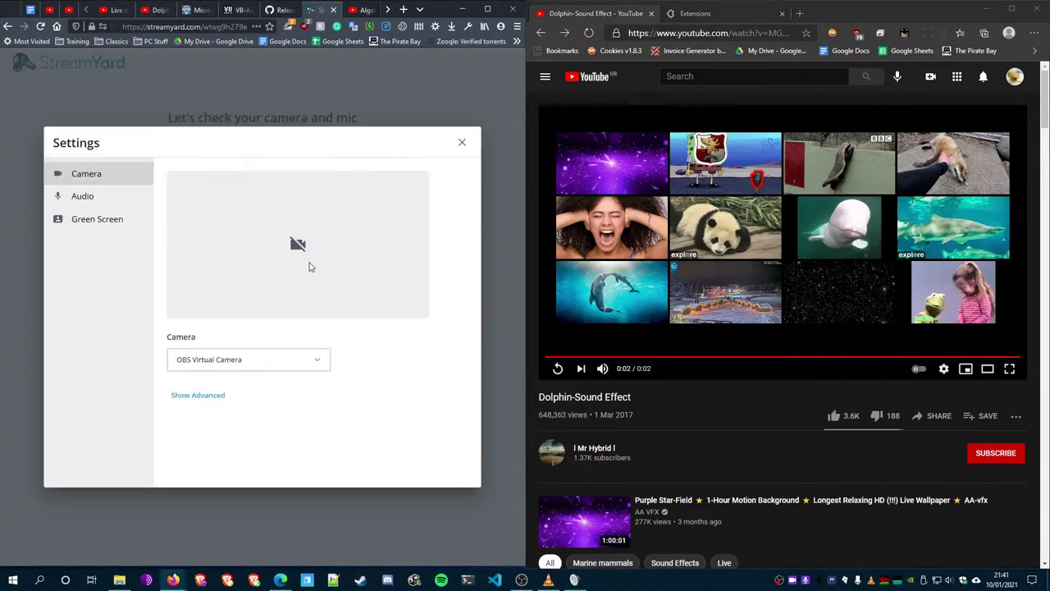
pyautogui.click(90, 197)
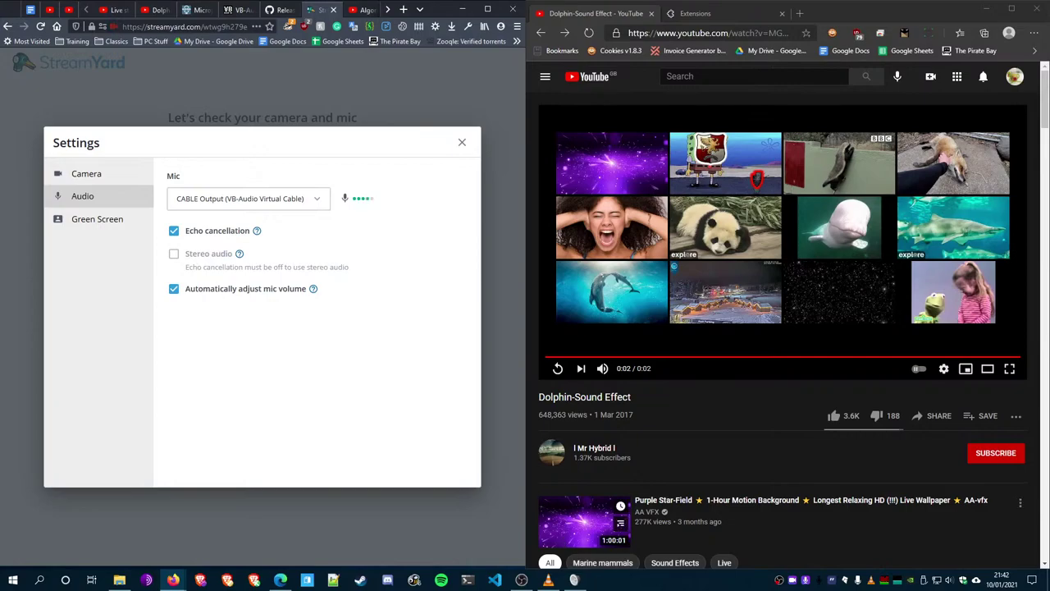
pyautogui.click(318, 203)
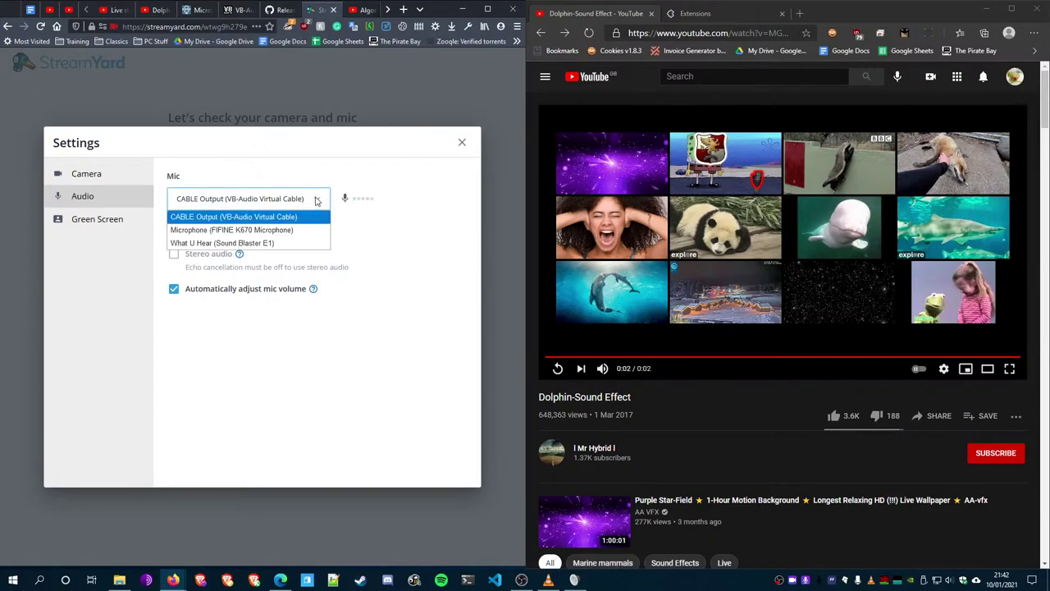
pyautogui.click(317, 201)
pyautogui.click(461, 144)
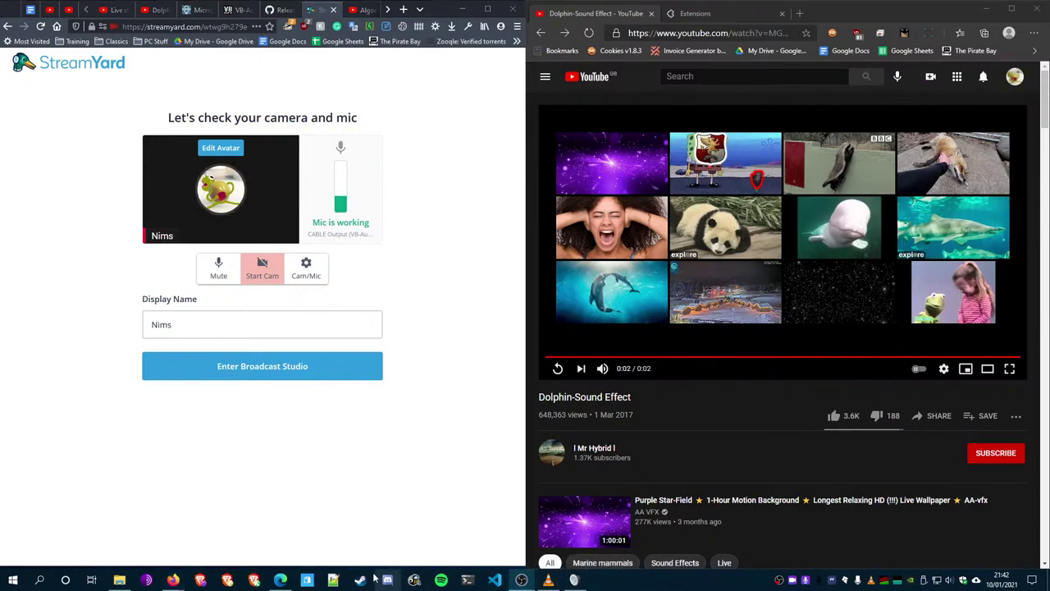
# - Launch DCSB from Start with 'dcsb' and drag its window to the lower left
pyautogui.click(11, 579)
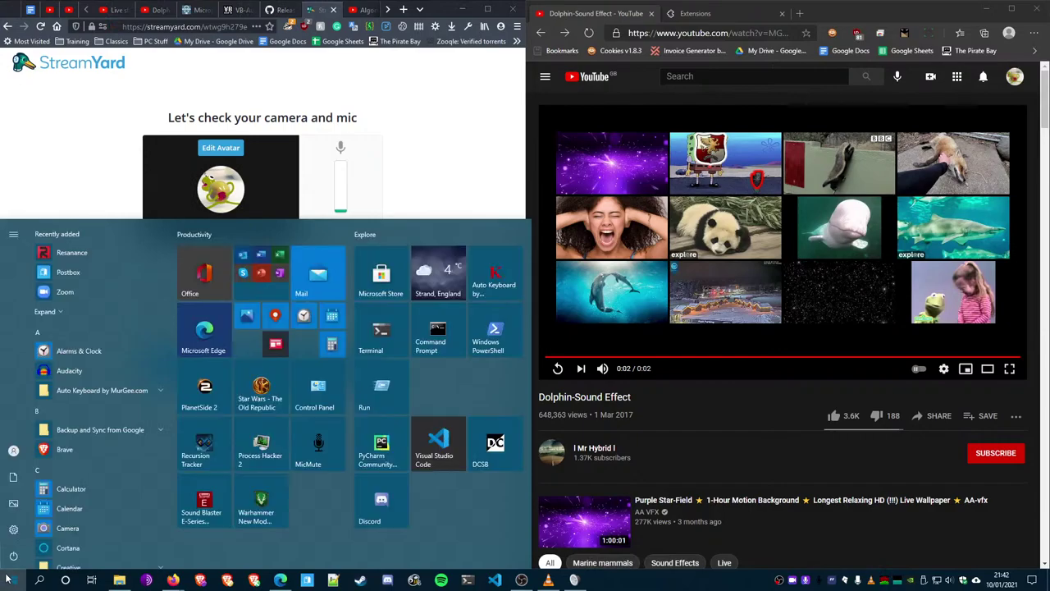
pyautogui.write('dcsb')
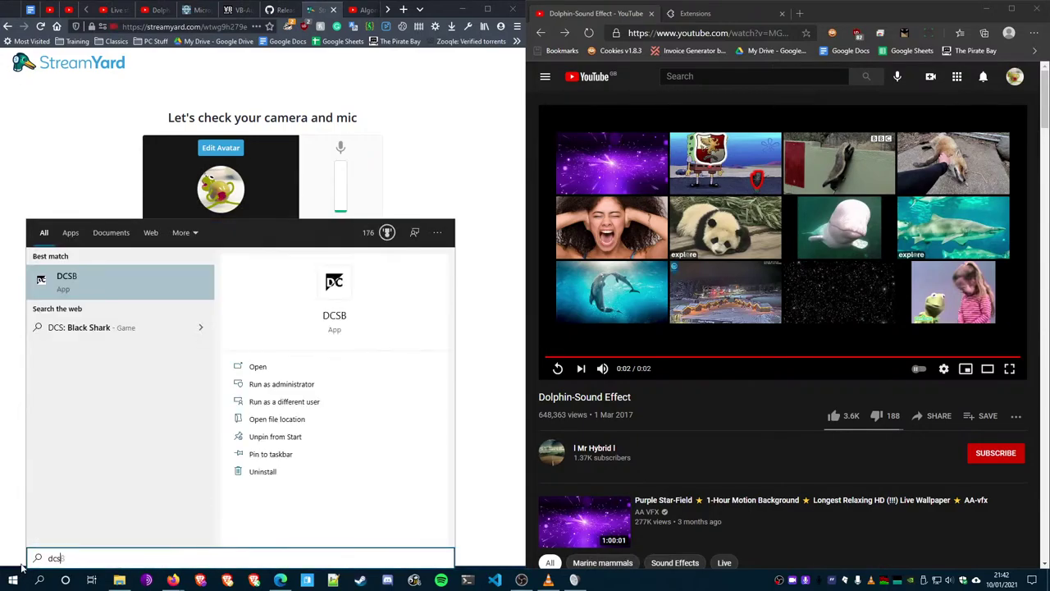
pyautogui.click(100, 282)
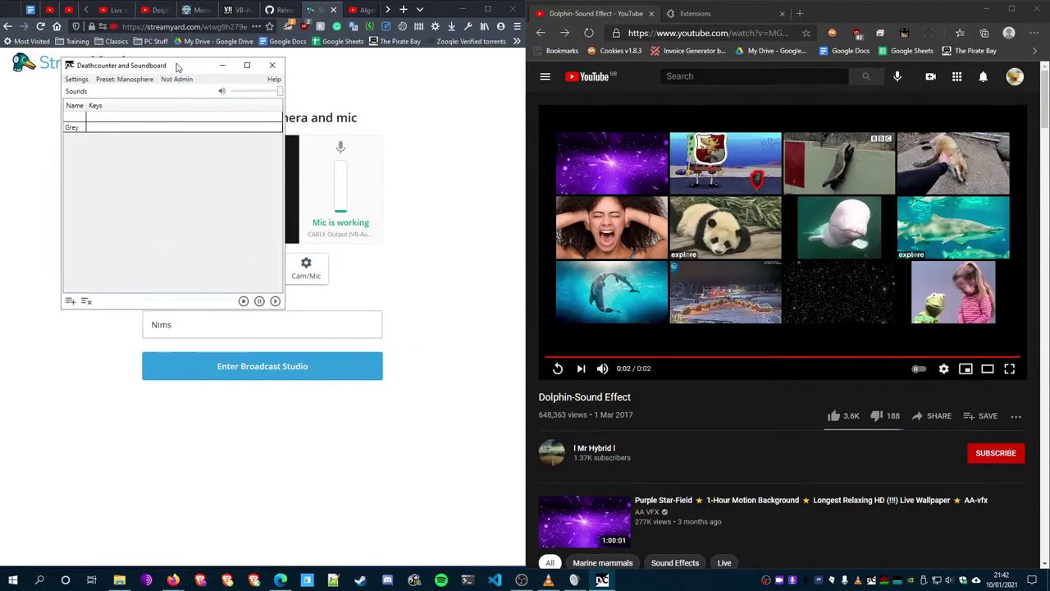
pyautogui.moveTo(177, 69); pyautogui.dragTo(279, 102)
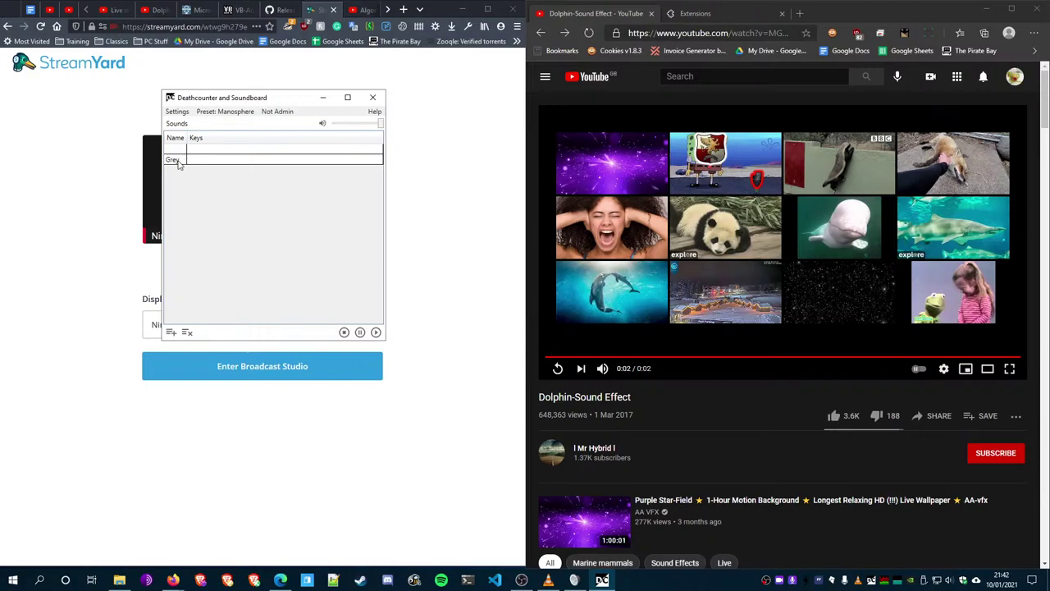
pyautogui.moveTo(281, 102); pyautogui.dragTo(143, 271)
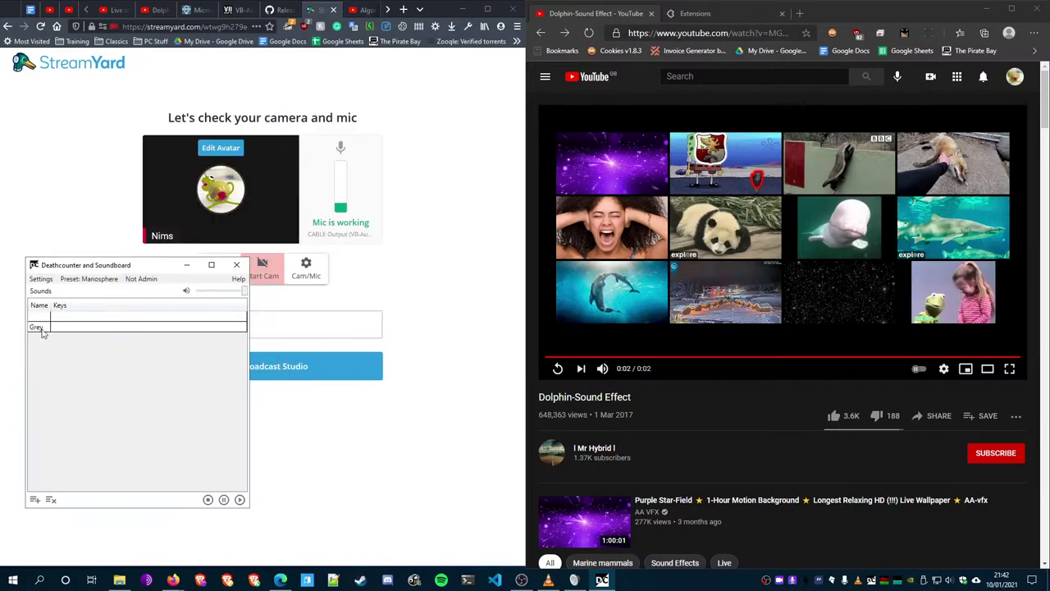